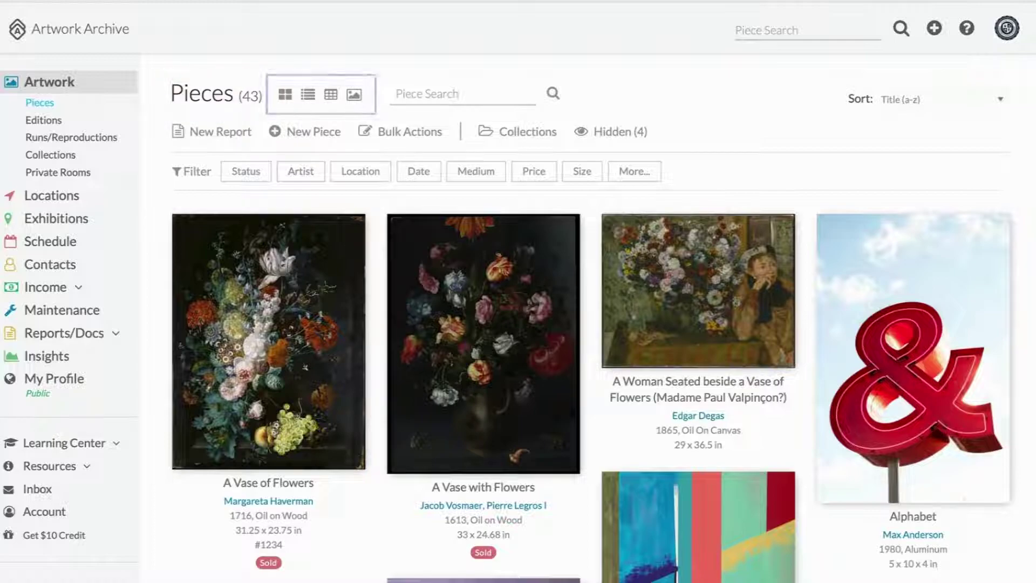
Step: Switch the pieces among list, table and lightbox views, then close the lightbox
left_click(285, 95)
left_click(331, 96)
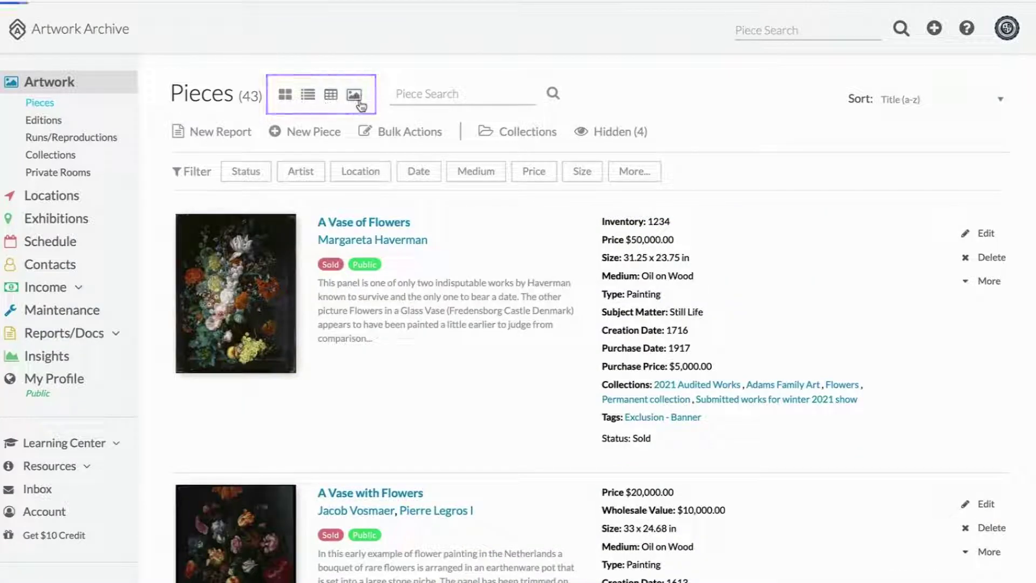
left_click(355, 98)
key("Right")
key("Right")
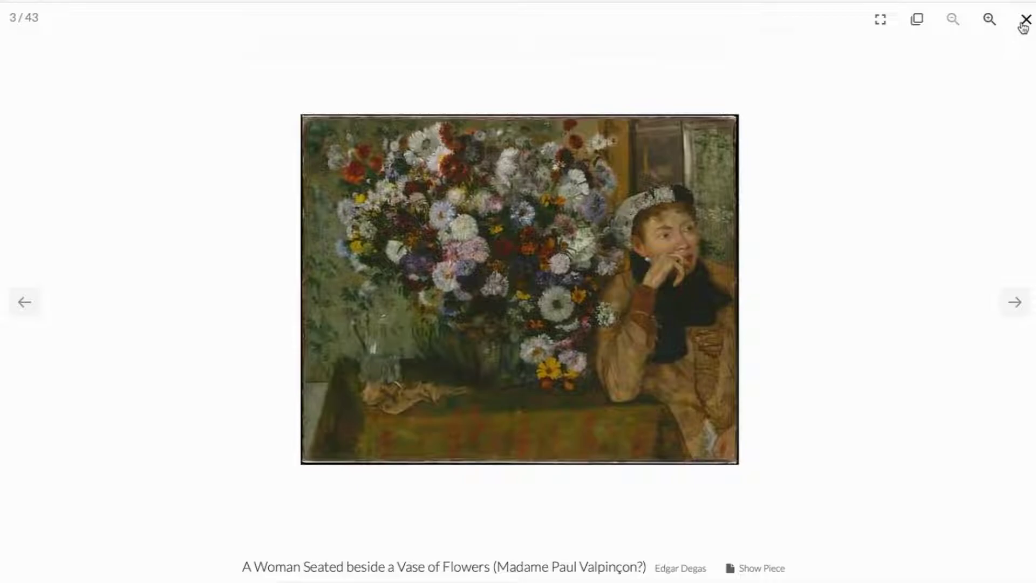
left_click(1022, 32)
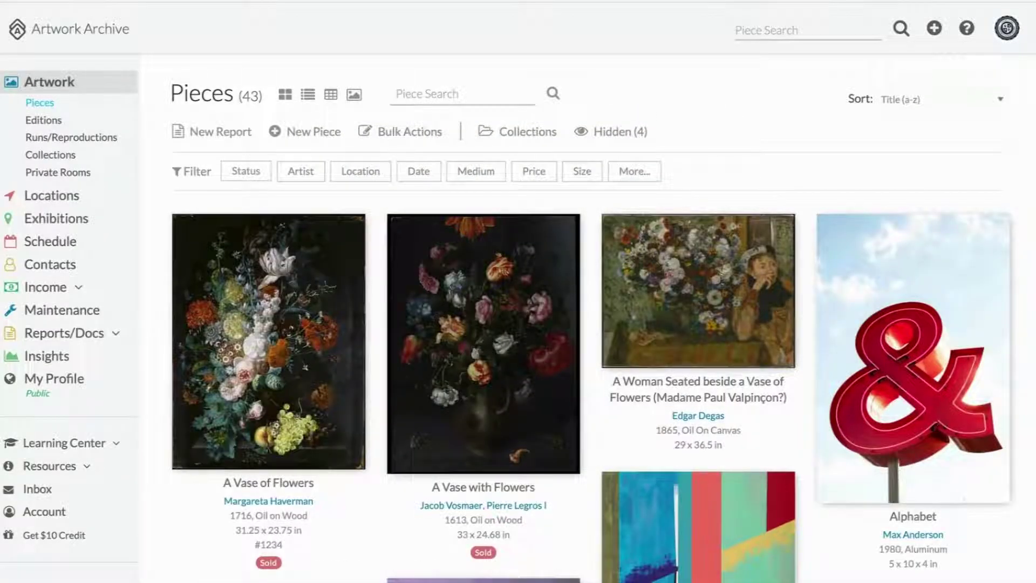
Step: Keep title sort order and filter by Status: Available, narrowing 43 pieces to 19
left_click(941, 99)
left_click(743, 186)
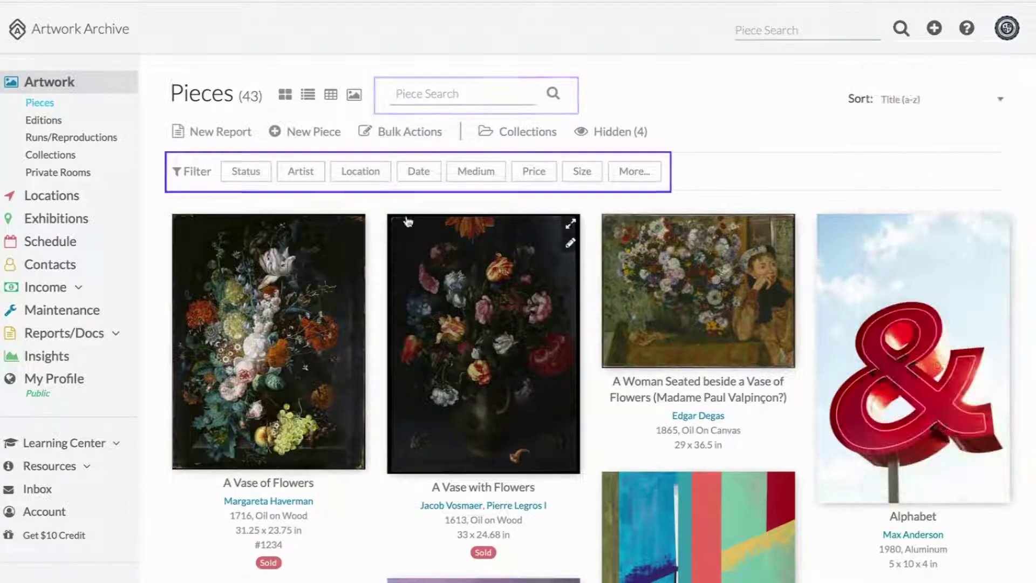
left_click(246, 171)
left_click(297, 218)
scroll(308, 300, "down", 3)
scroll(308, 302, "down", 1)
scroll(308, 302, "up", 3)
left_click(308, 299)
left_click(264, 178)
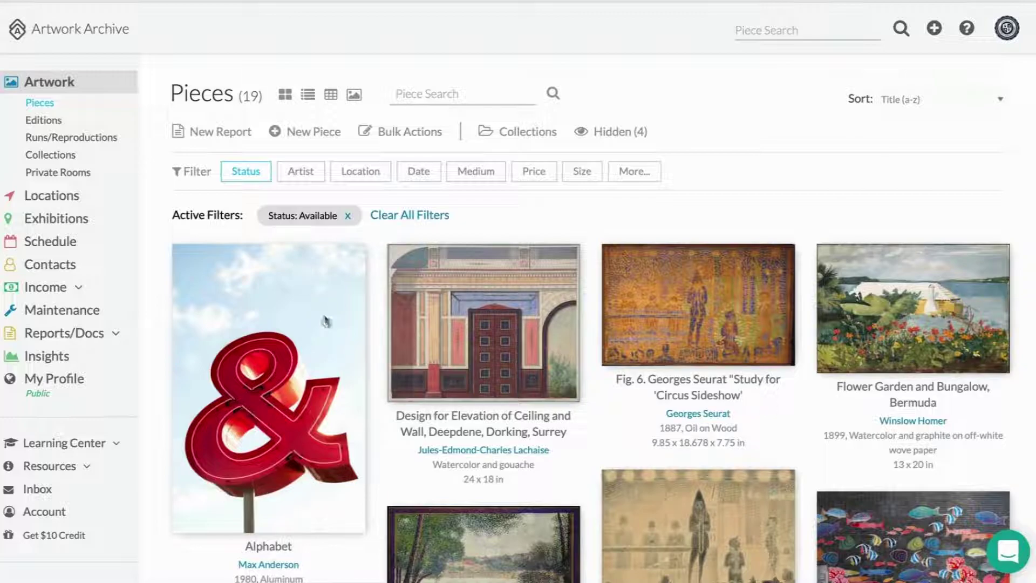
mouse_move(326, 322)
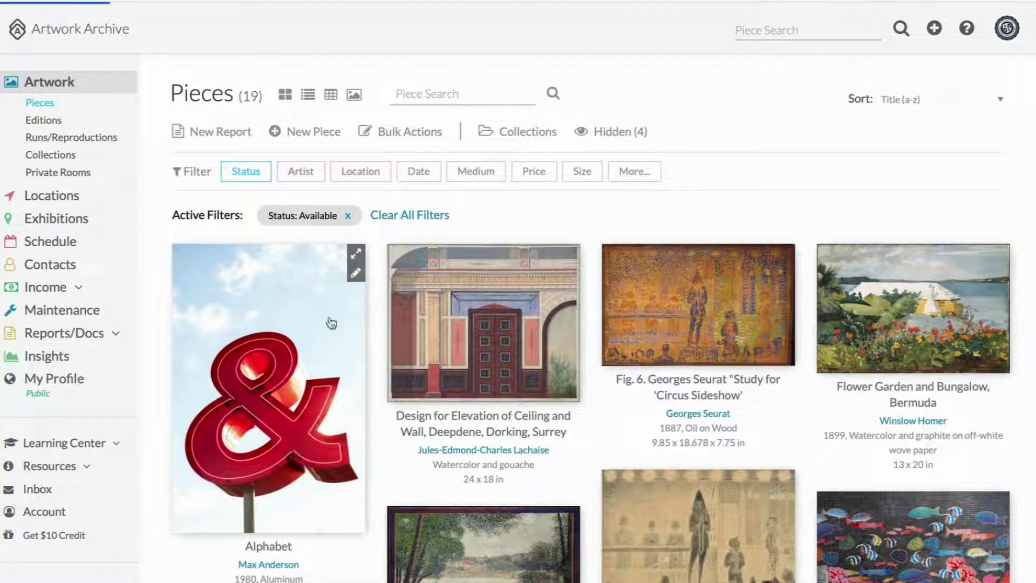
Step: Scroll through the Alphabet piece's donation, location and appraisal records
scroll(523, 328, "down", 5)
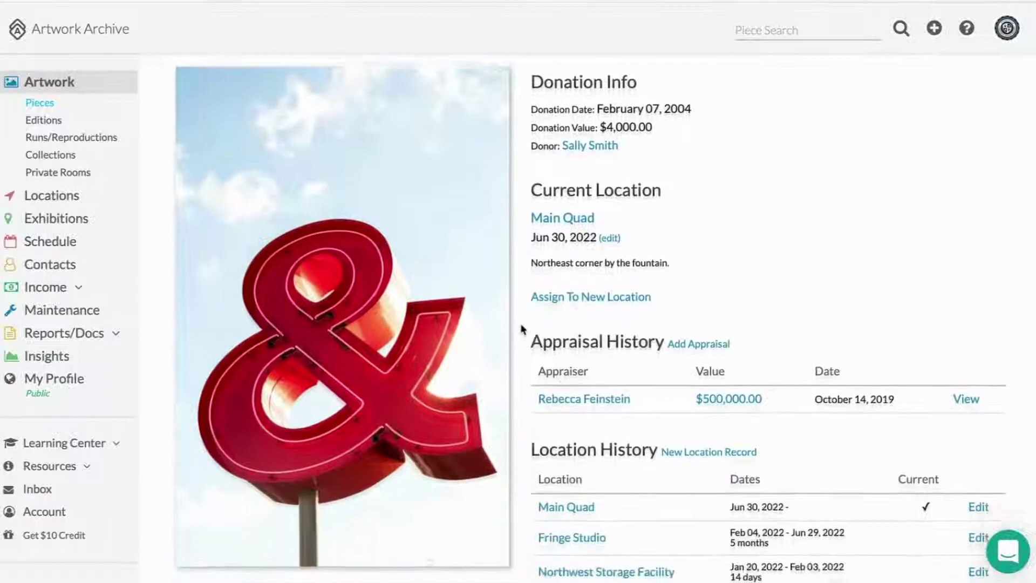
scroll(522, 328, "down", 5)
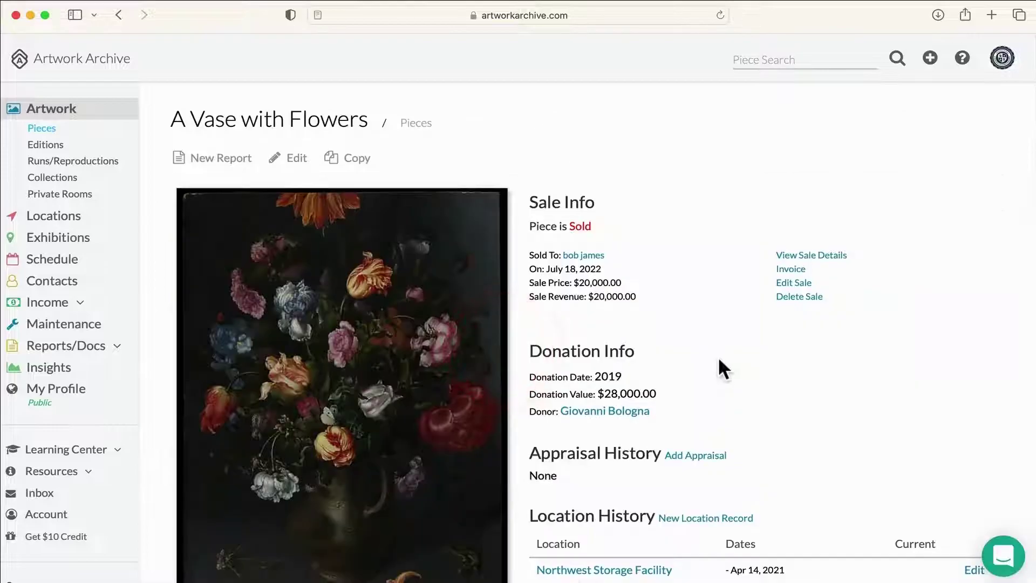
Step: Upload appraisal.pdf from Documents to A Vase with Flowers, name it Appraisal, and save
scroll(720, 368, "down", 1)
scroll(721, 360, "down", 20)
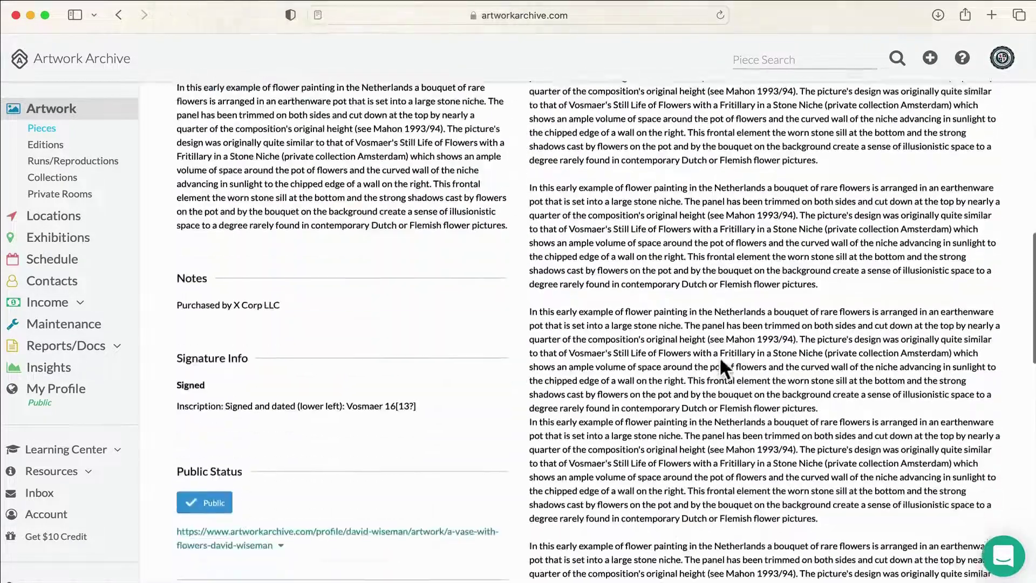
scroll(720, 356, "down", 15)
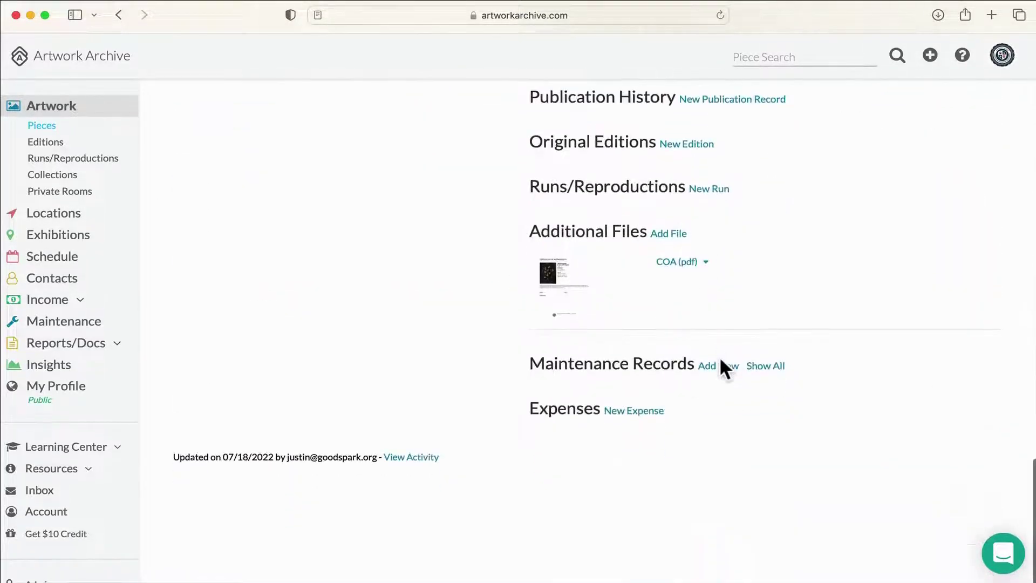
left_click(671, 236)
left_click(583, 318)
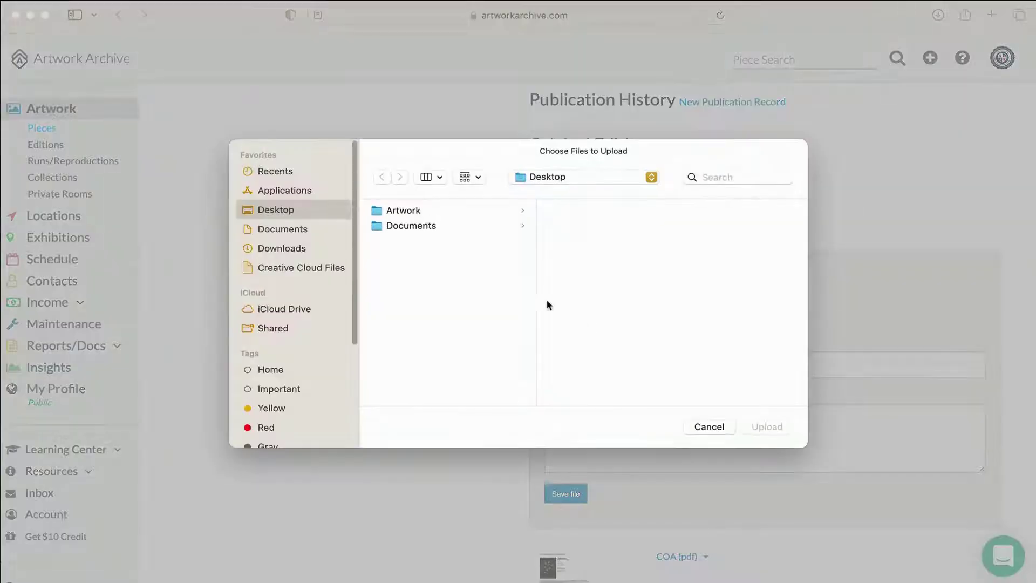
left_click(411, 225)
double_click(594, 211)
scroll(834, 249, "down", 3)
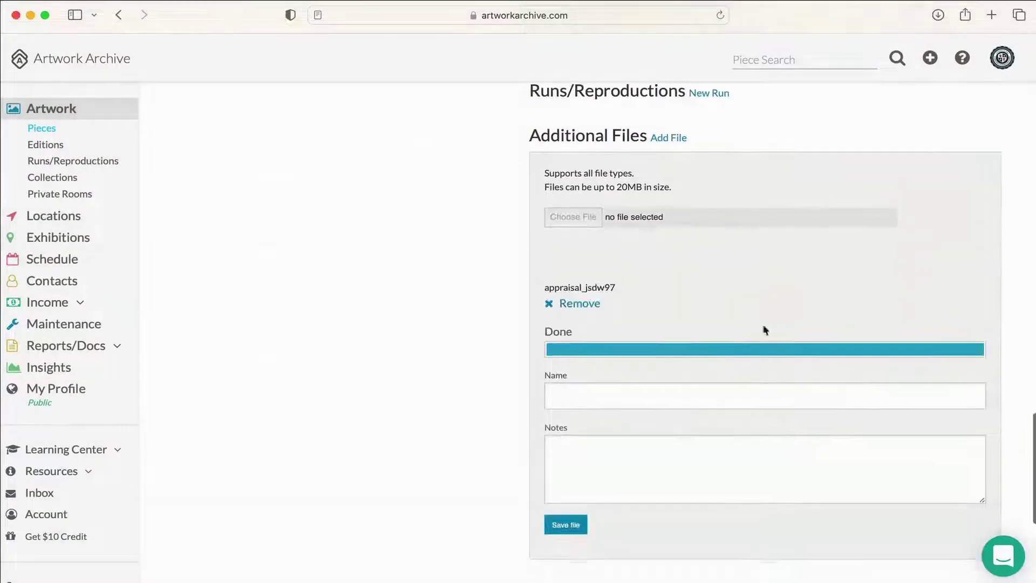
scroll(610, 426, "down", 2)
left_click(599, 408)
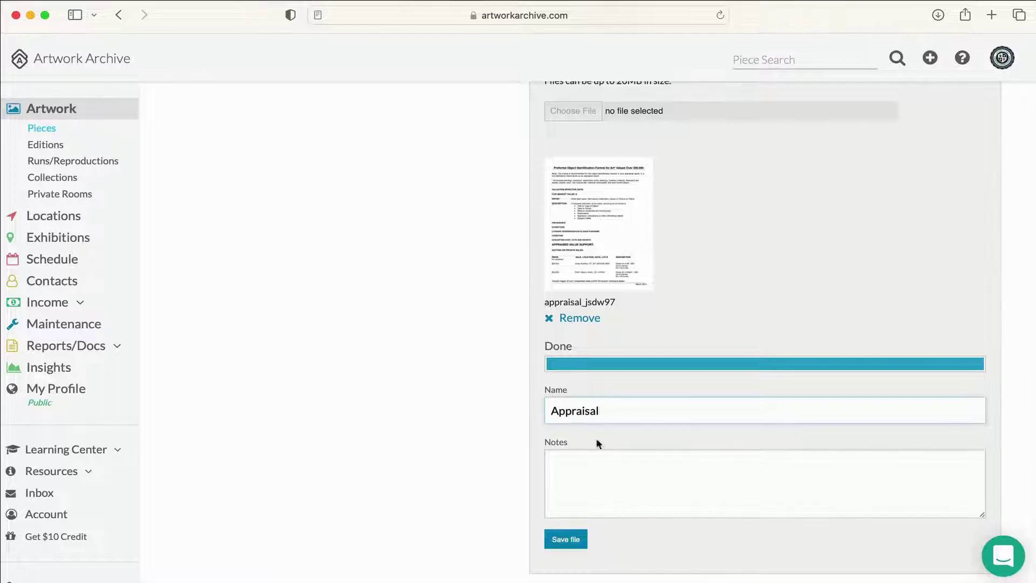
left_click(565, 539)
Step: Edit the piece and add a new video link entry
left_click(297, 160)
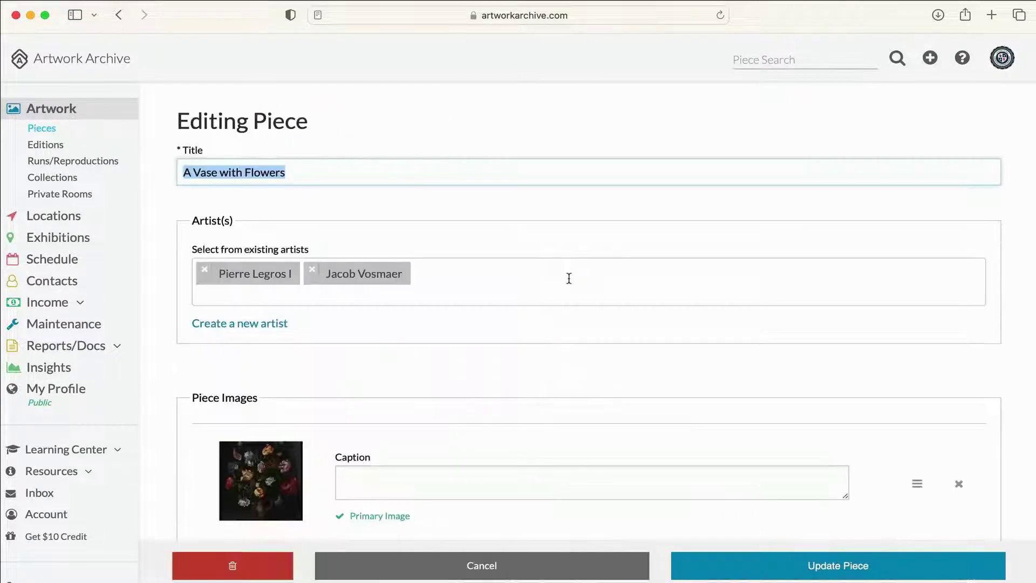
scroll(568, 278, "down", 5)
scroll(569, 277, "down", 2)
left_click(243, 263)
scroll(513, 295, "down", 1)
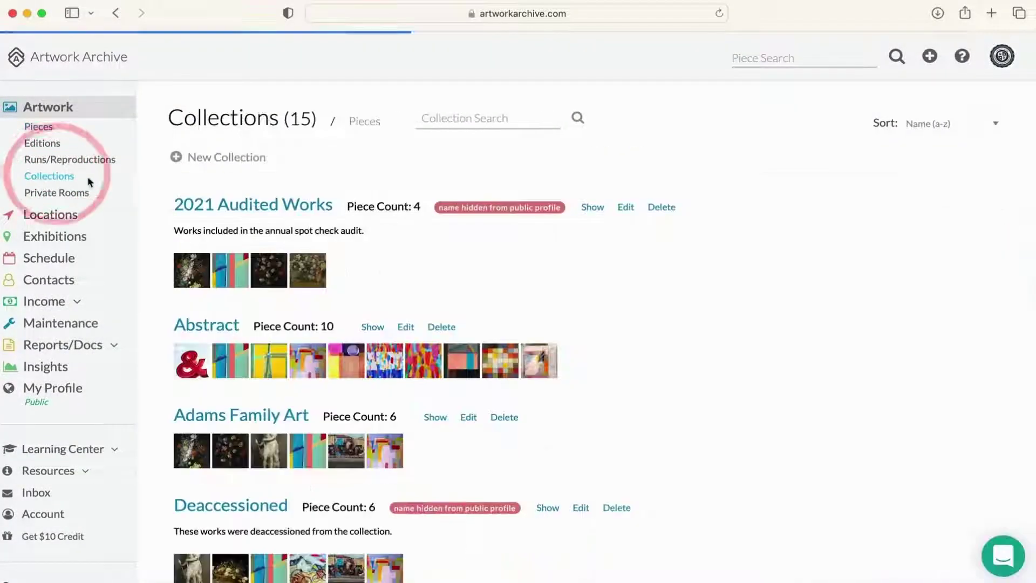
Step: Scan the 15 collections, view 2021 Audited Works' four pieces, and return to Collections
scroll(152, 199, "down", 5)
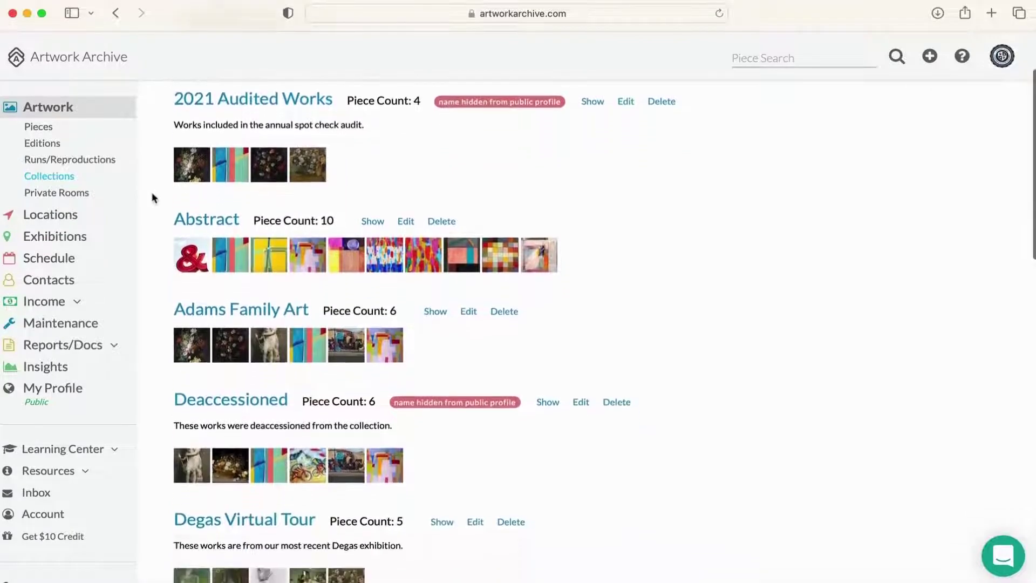
scroll(152, 198, "up", 5)
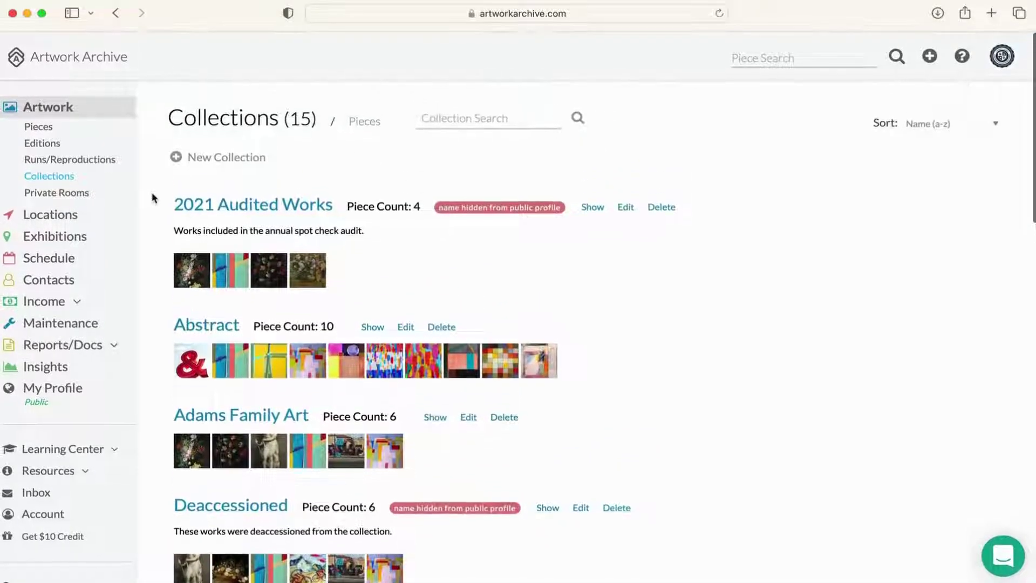
left_click(238, 207)
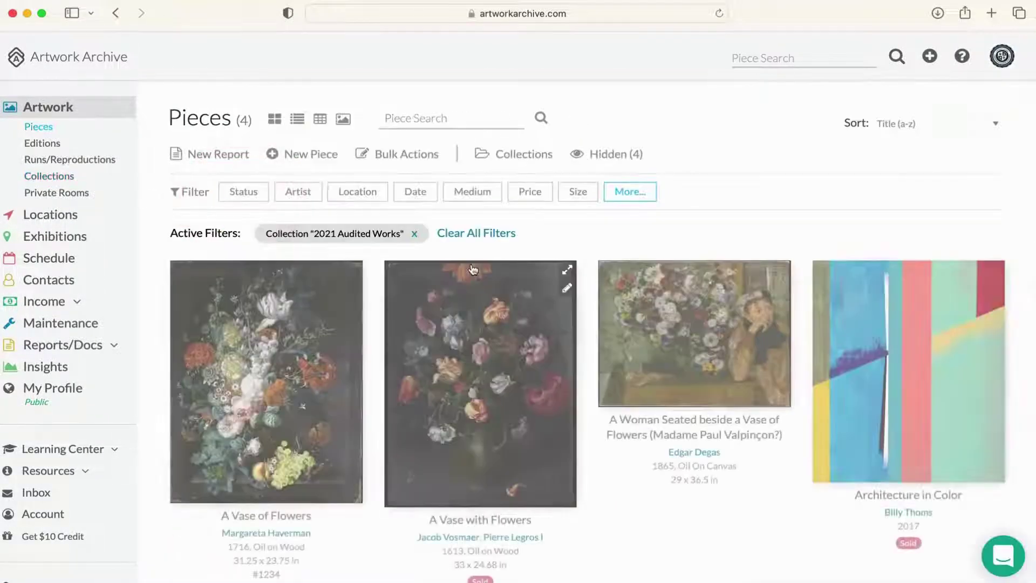
scroll(588, 286, "down", 1)
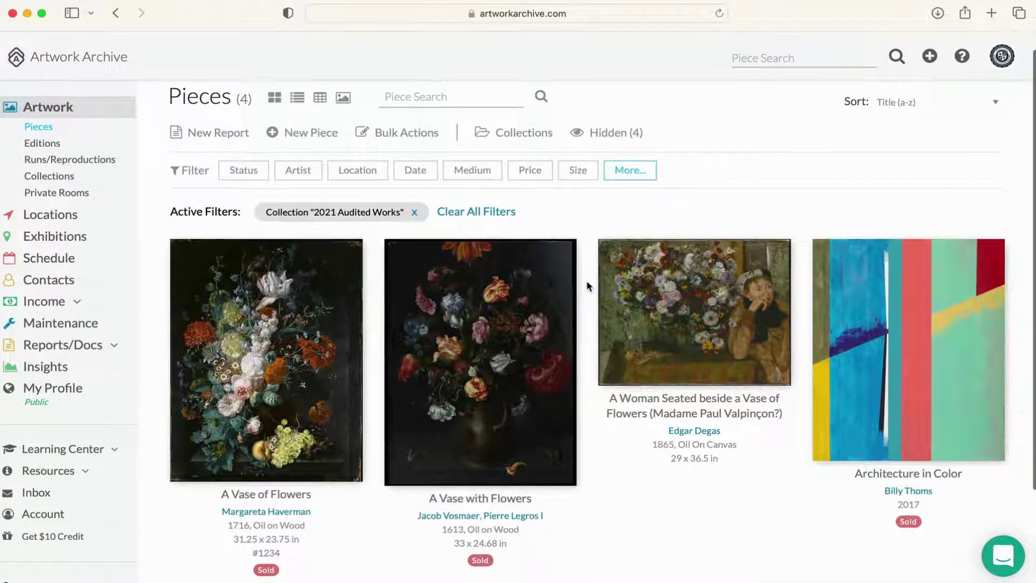
scroll(588, 286, "up", 1)
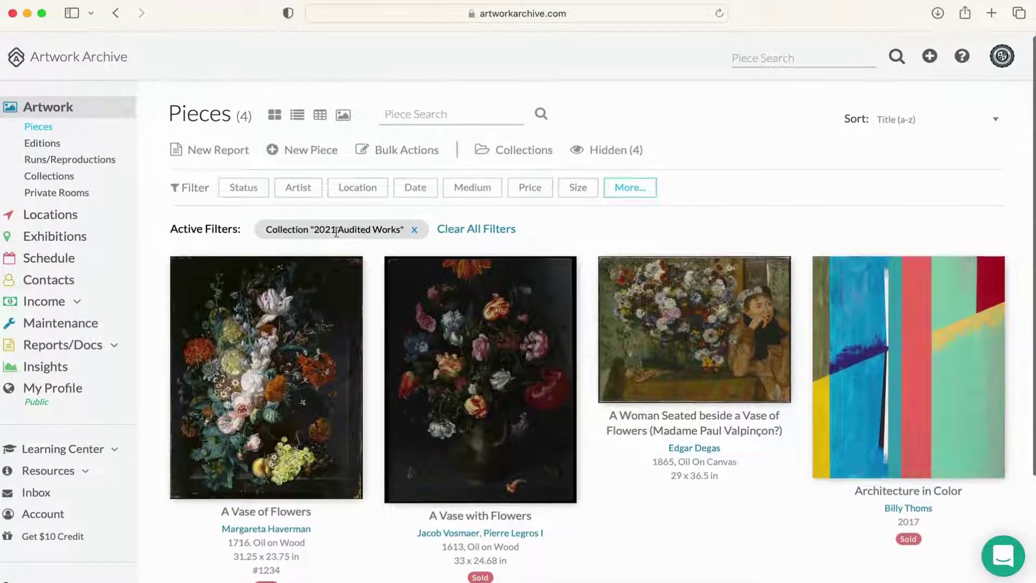
left_click(62, 177)
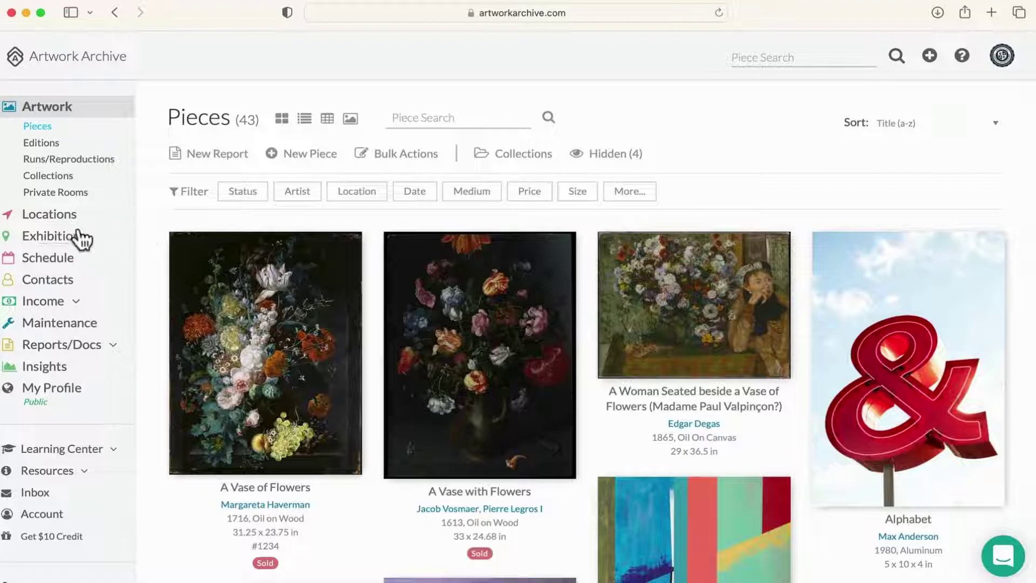
Step: Open the Collective Landscapes: From Masters to Emerging exhibition's details from the exhibitions list
left_click(76, 227)
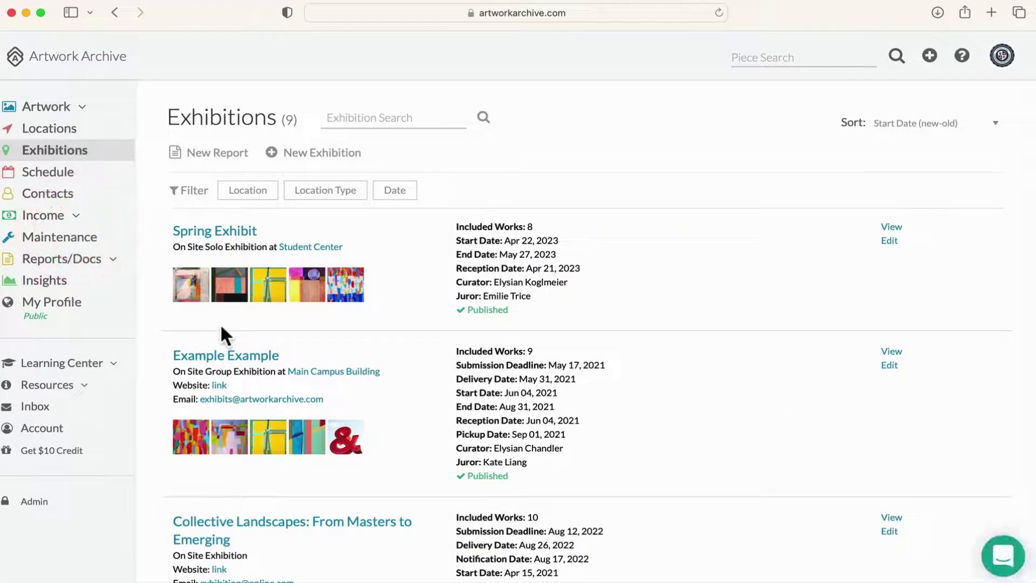
scroll(221, 327, "down", 3)
scroll(223, 329, "down", 3)
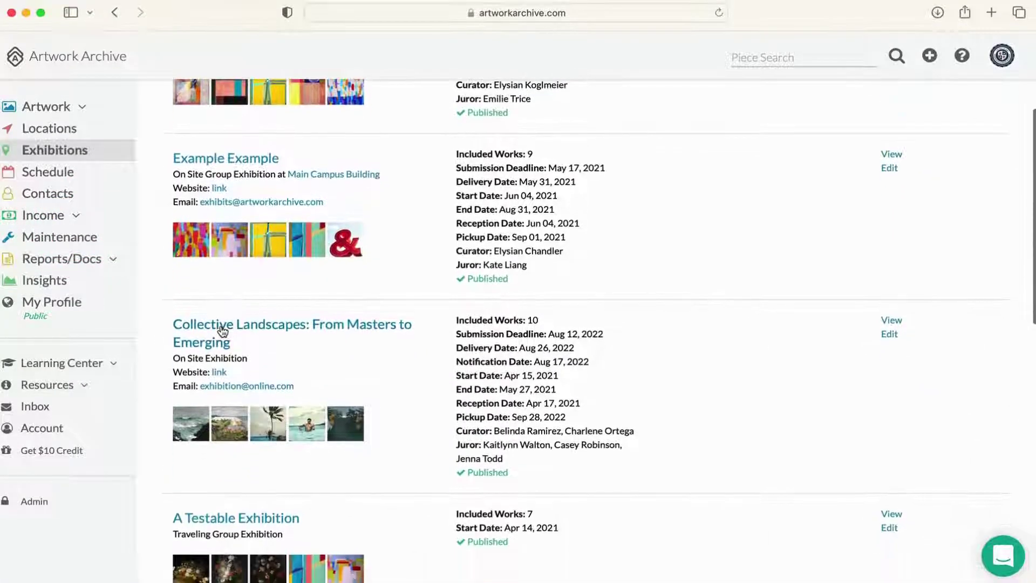
left_click(222, 330)
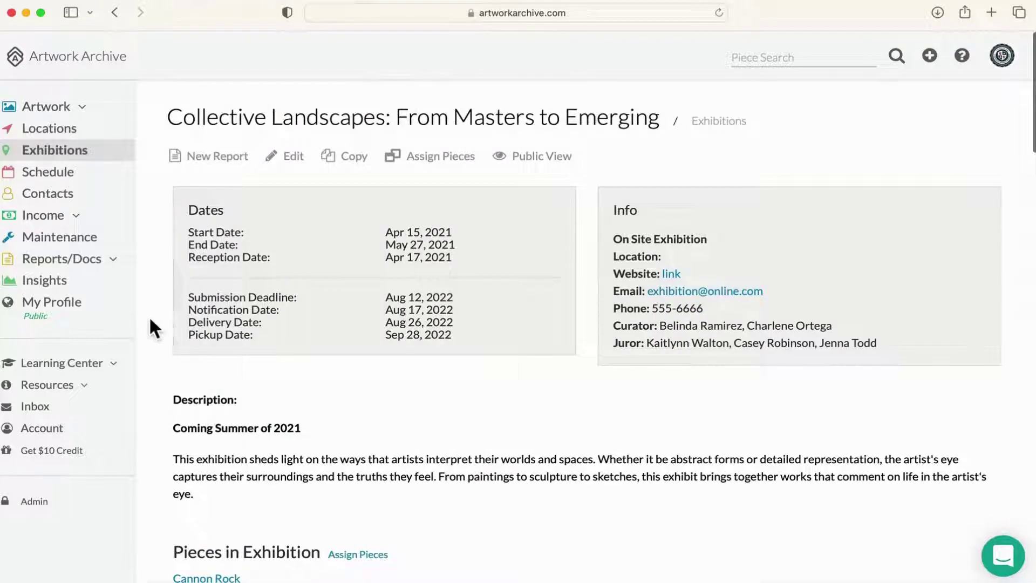
scroll(150, 319, "down", 5)
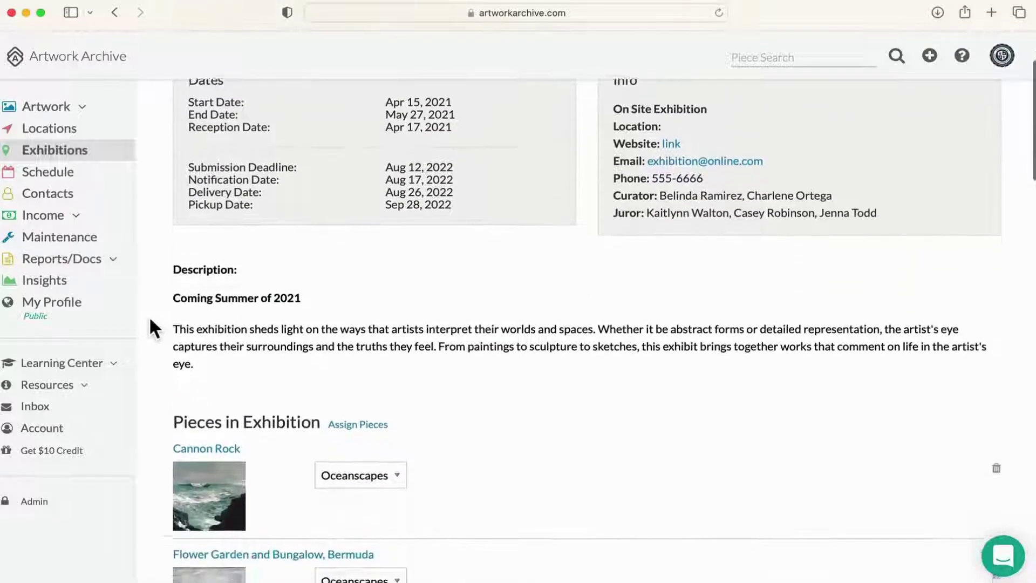
scroll(150, 320, "down", 5)
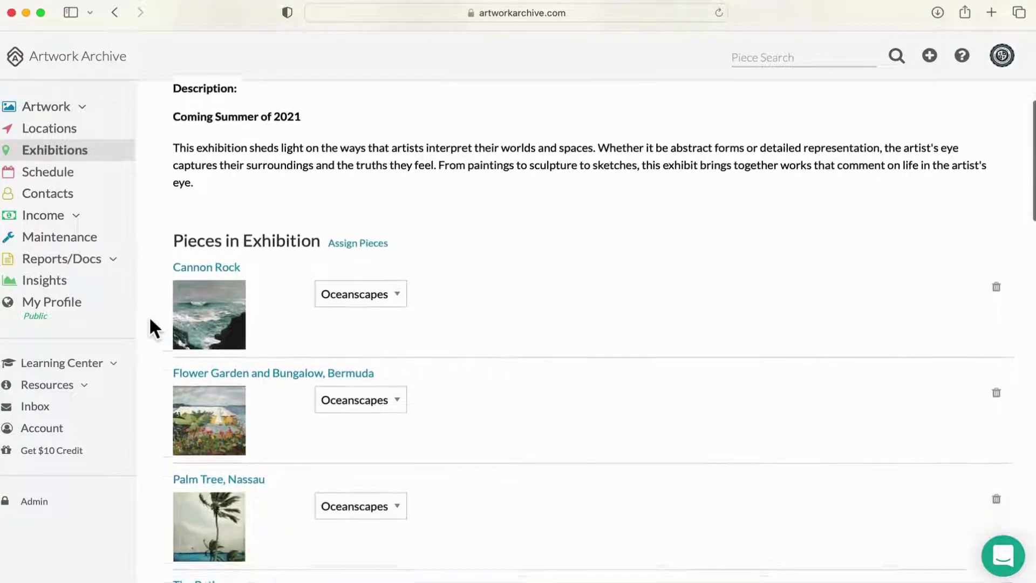
scroll(150, 320, "up", 6)
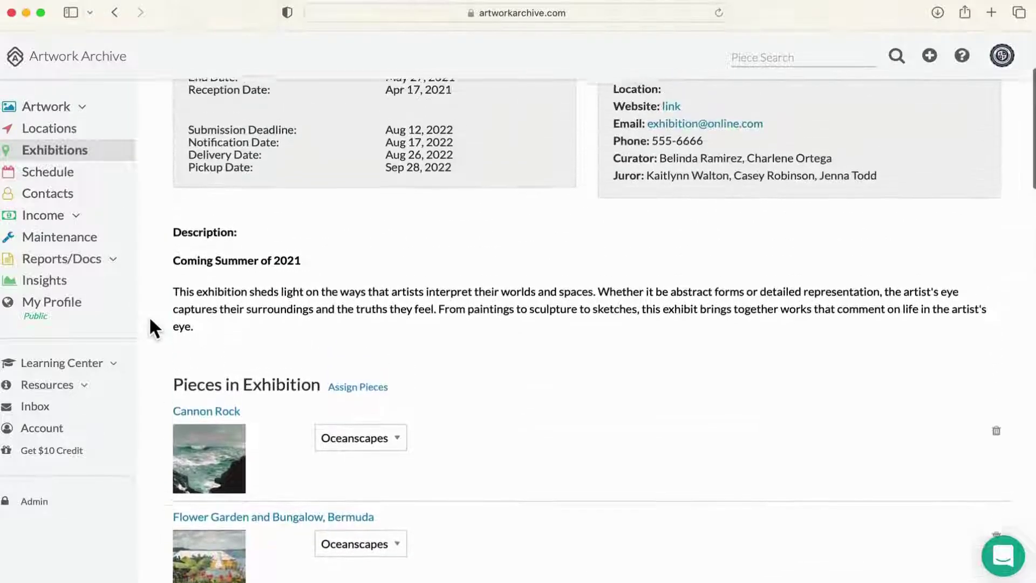
scroll(150, 319, "up", 4)
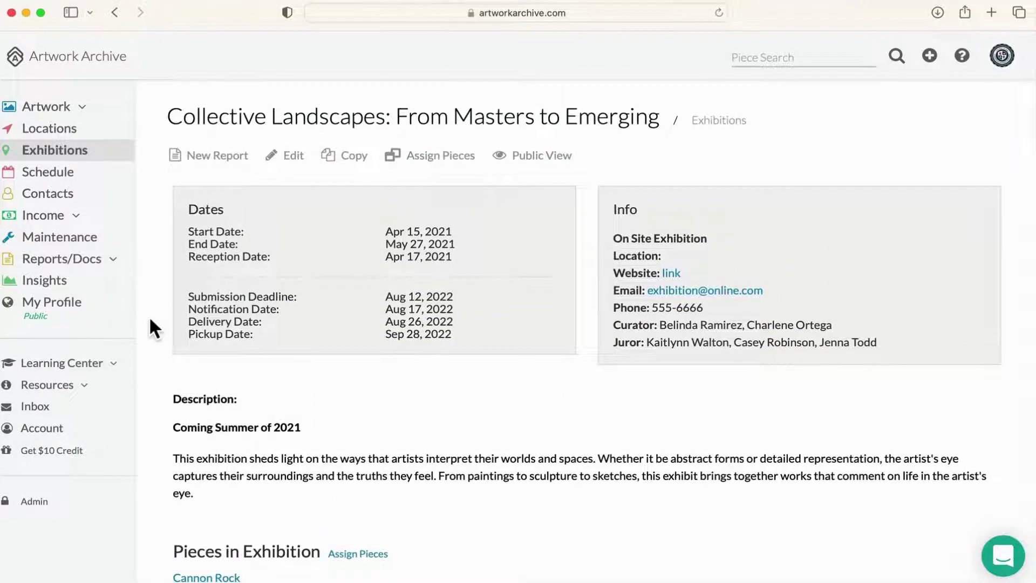
Step: Open the exhibition's Public View in a new tab and reach Explore this Exhibit
left_click(556, 156)
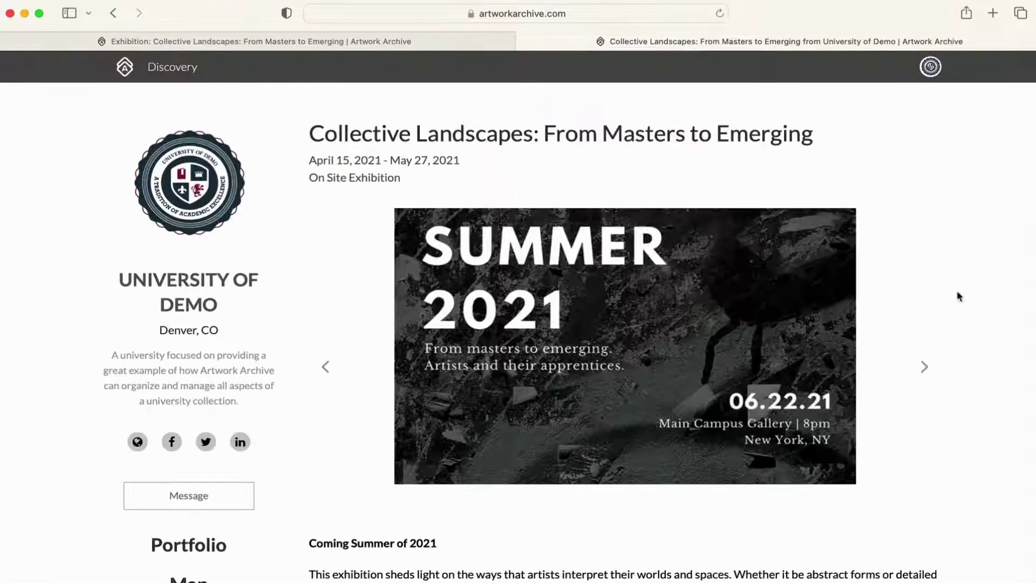
scroll(958, 292, "down", 3)
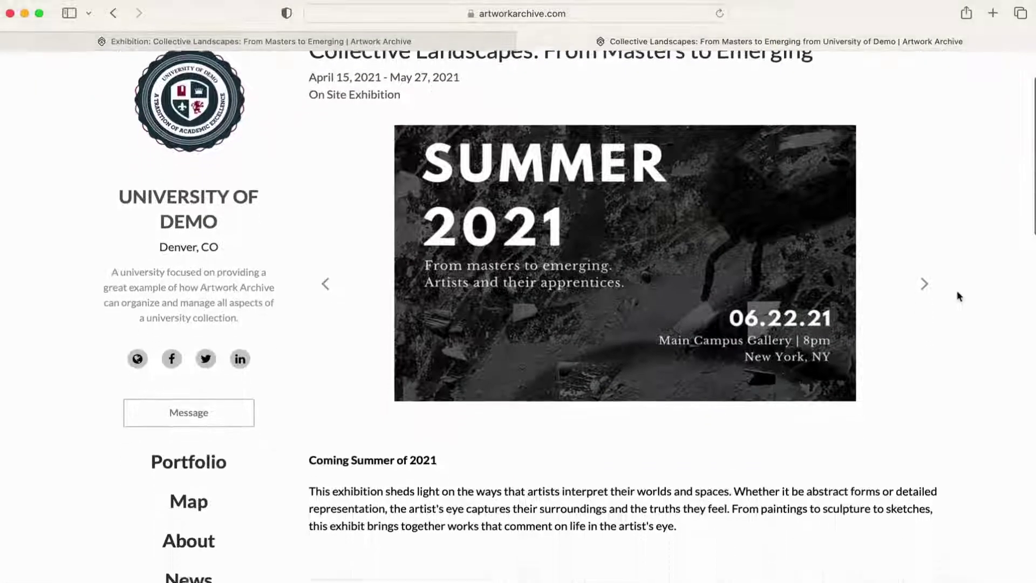
scroll(957, 295, "down", 5)
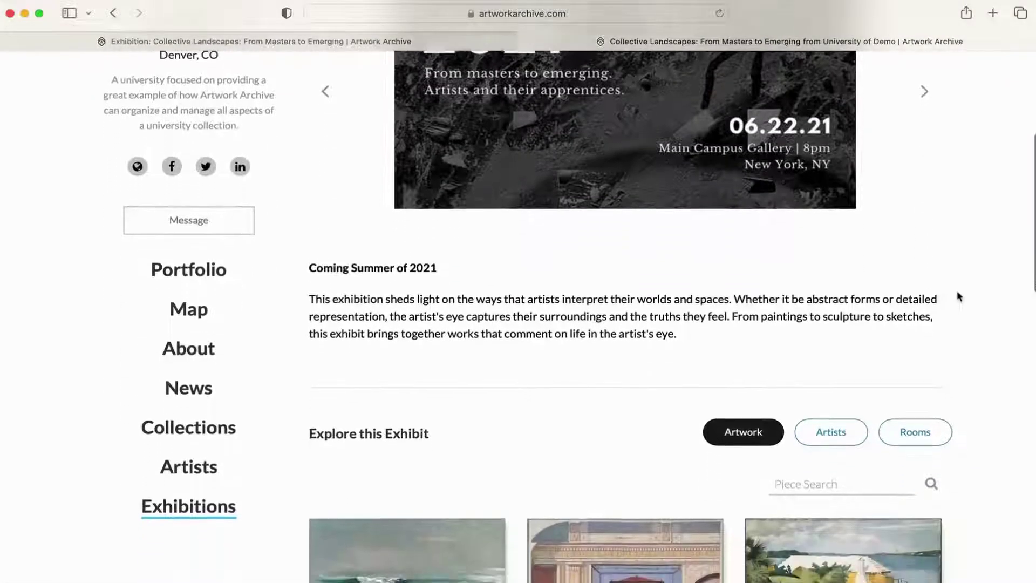
scroll(958, 297, "down", 3)
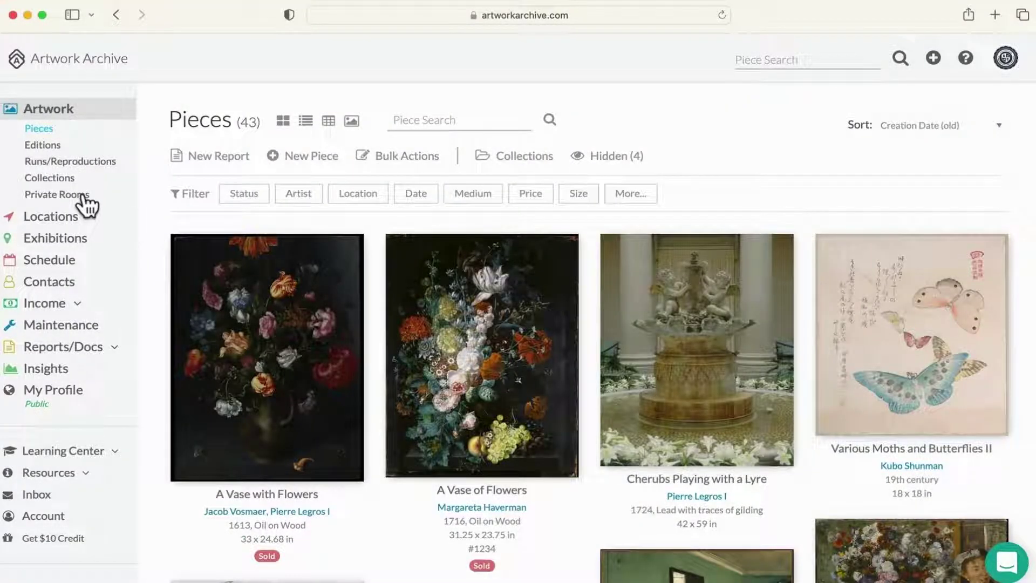
Step: Publicly preview the Potential Acquisitions for Summer 2022 room and A Vase of Flowers, then list locations
left_click(83, 195)
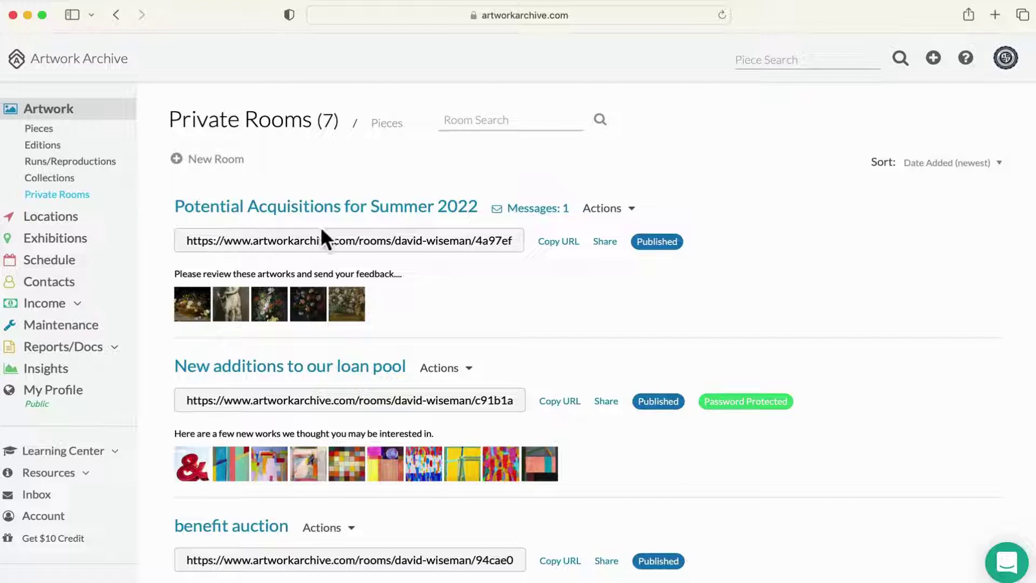
left_click(605, 210)
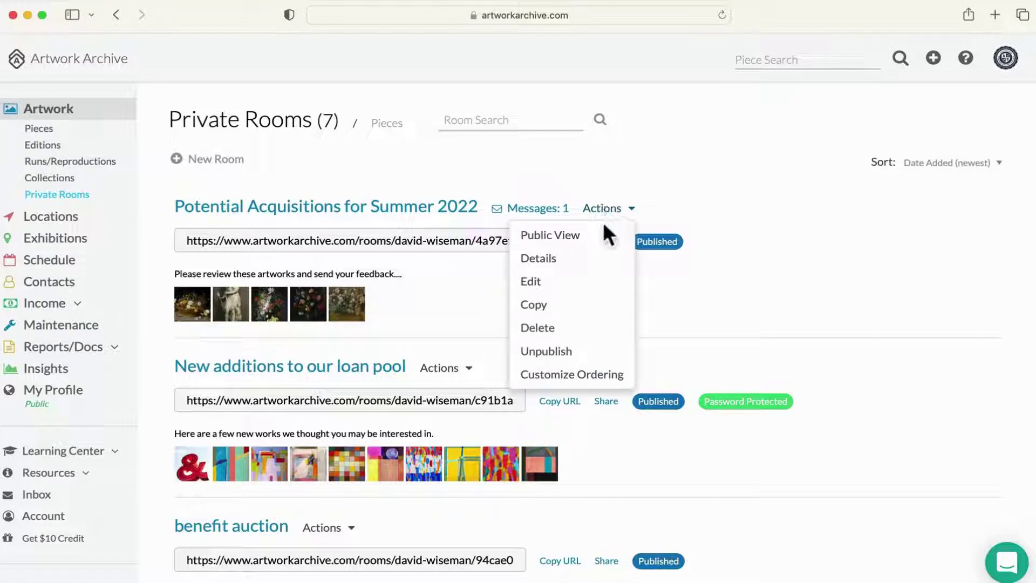
left_click(602, 238)
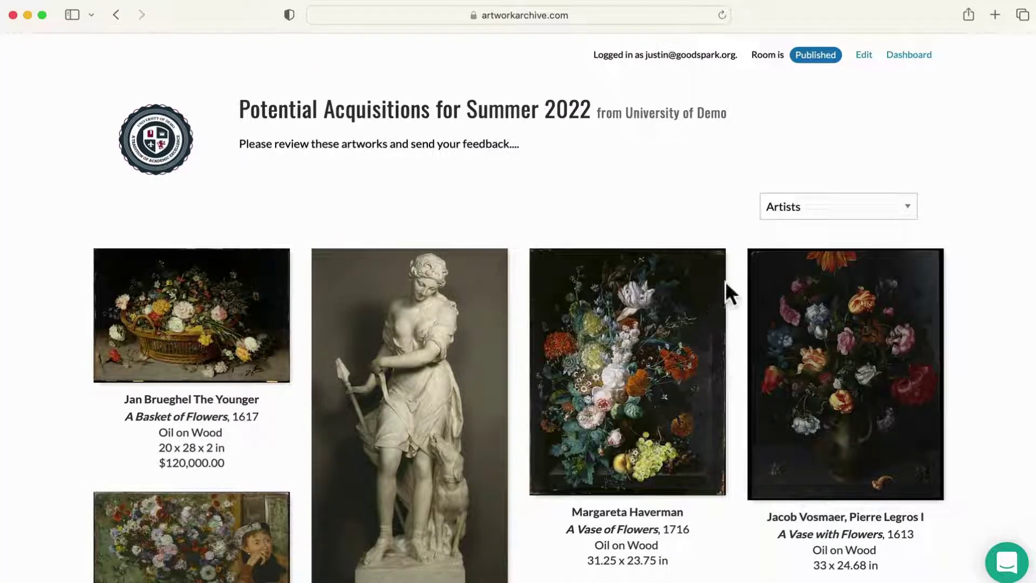
mouse_move(728, 278)
mouse_move(715, 362)
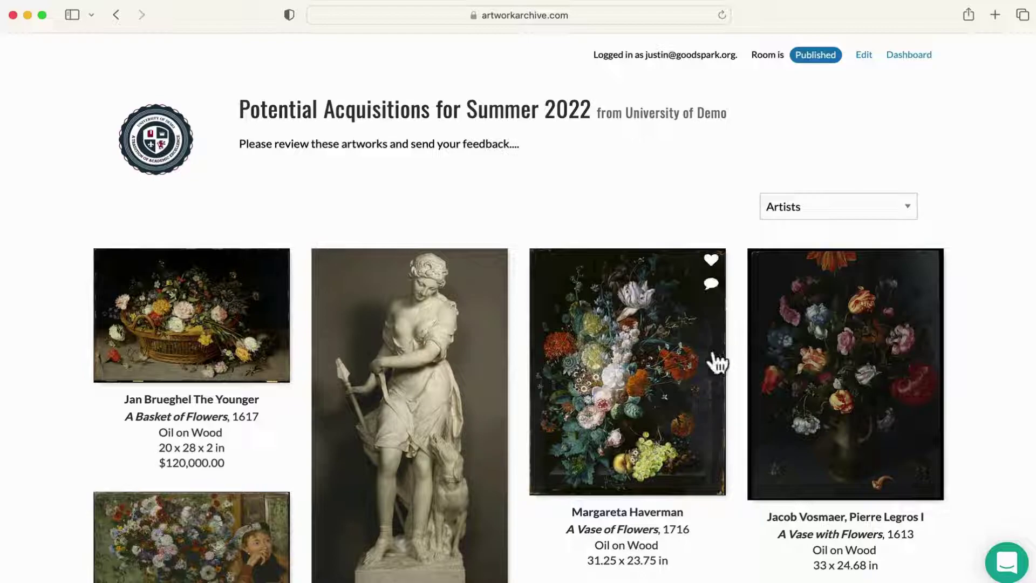
left_click(683, 359)
scroll(737, 352, "down", 3)
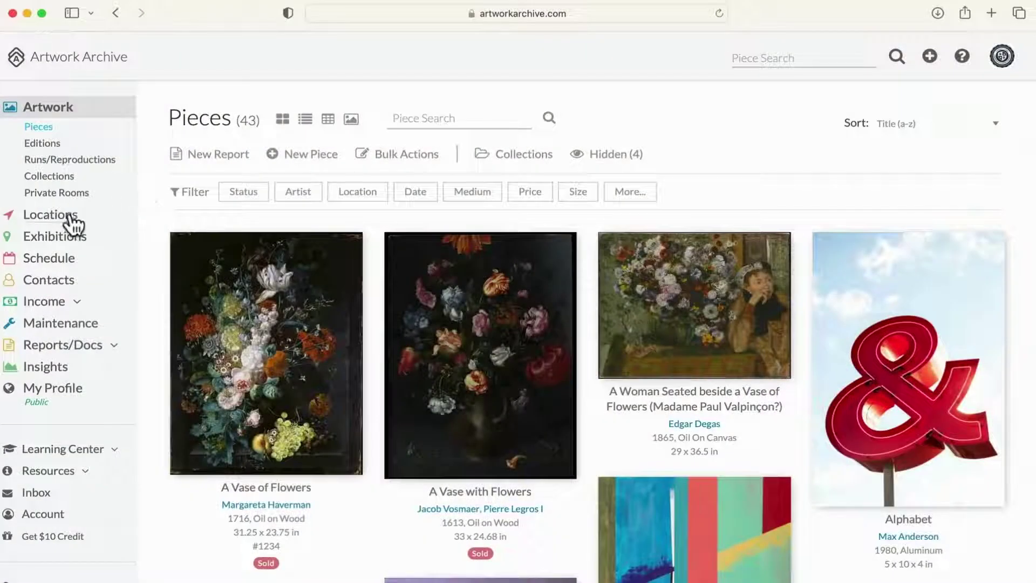
left_click(70, 214)
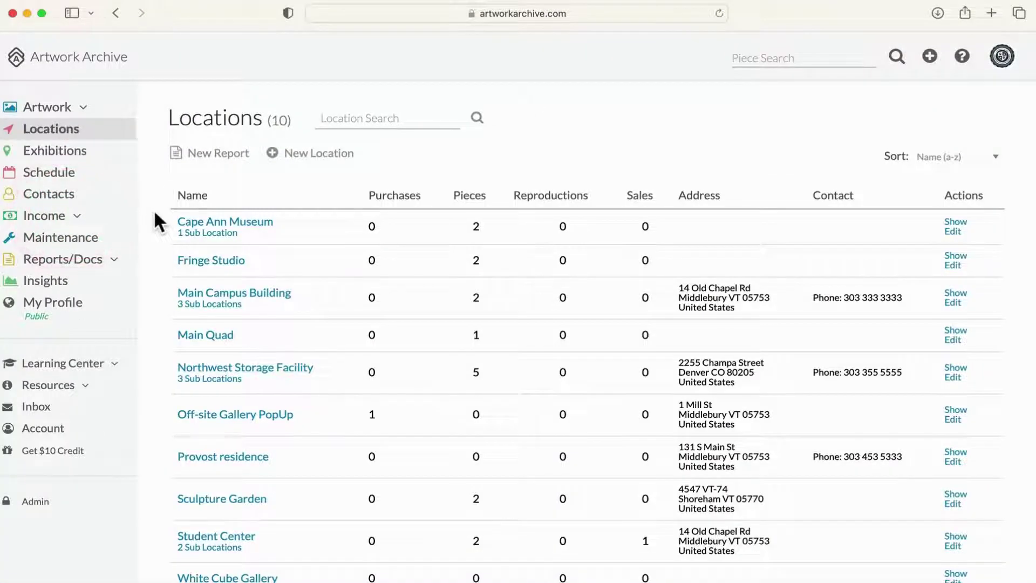
scroll(154, 209, "down", 2)
Step: From Main Campus Building, edit The Forest at Pontaubert's location record at the Latitude field
left_click(184, 253)
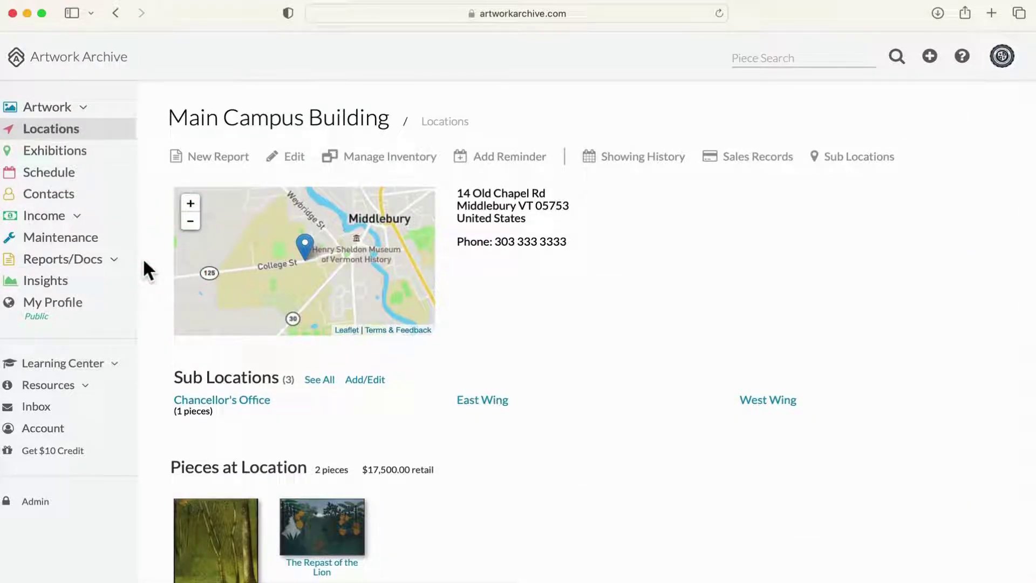
scroll(142, 258, "down", 3)
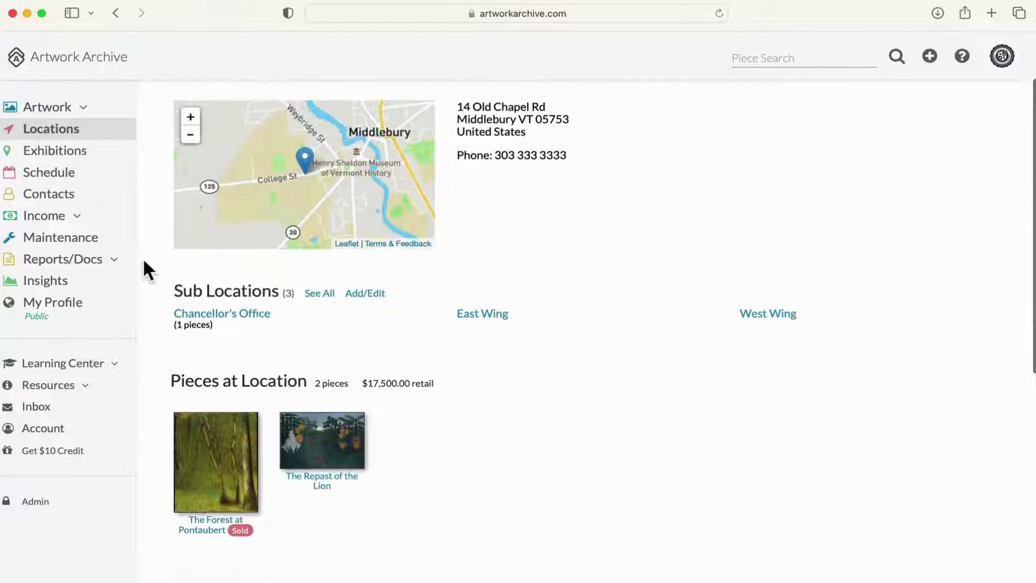
scroll(144, 262, "down", 1)
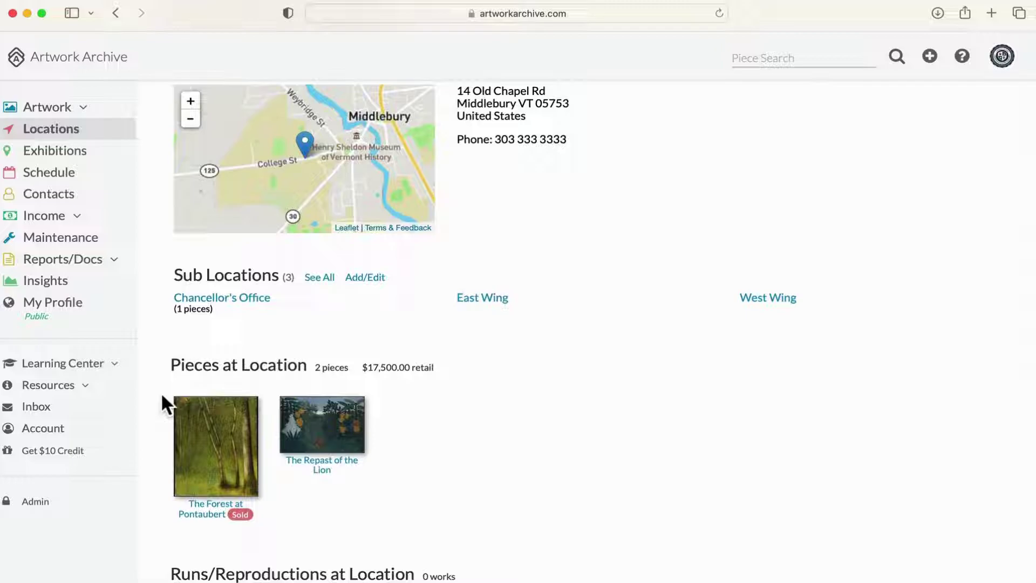
left_click(188, 409)
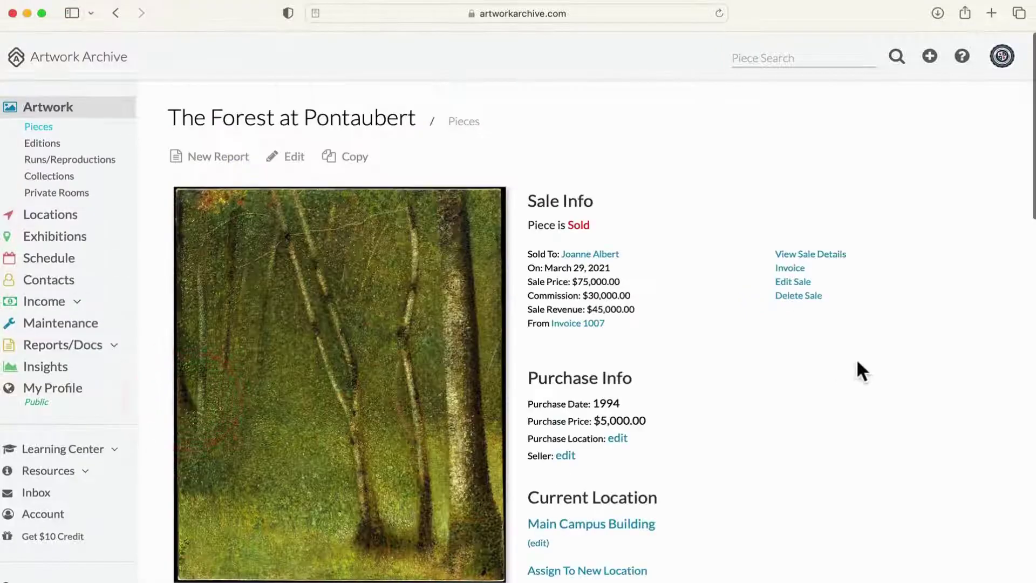
scroll(862, 362, "down", 6)
left_click(962, 391)
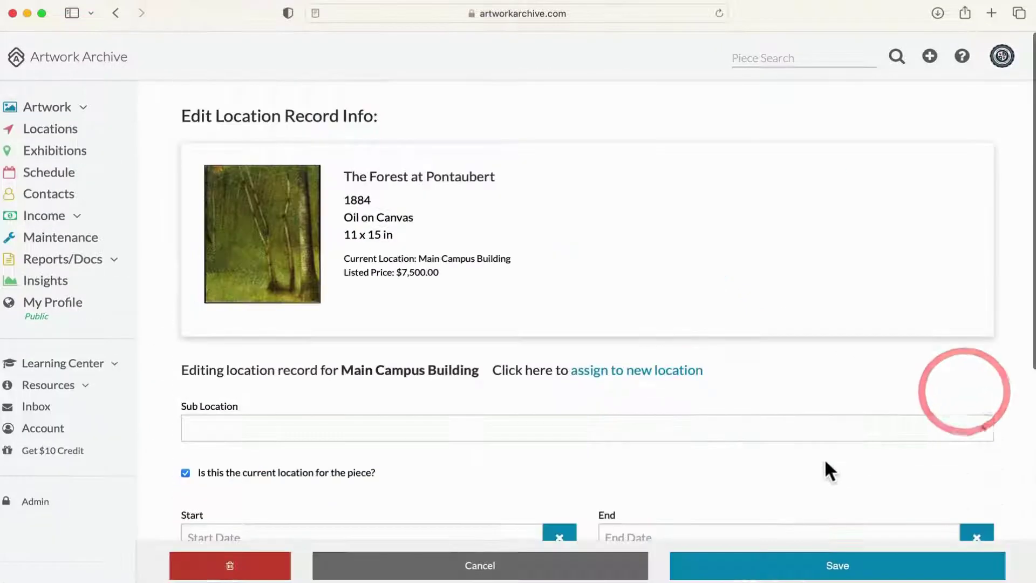
scroll(825, 459, "down", 6)
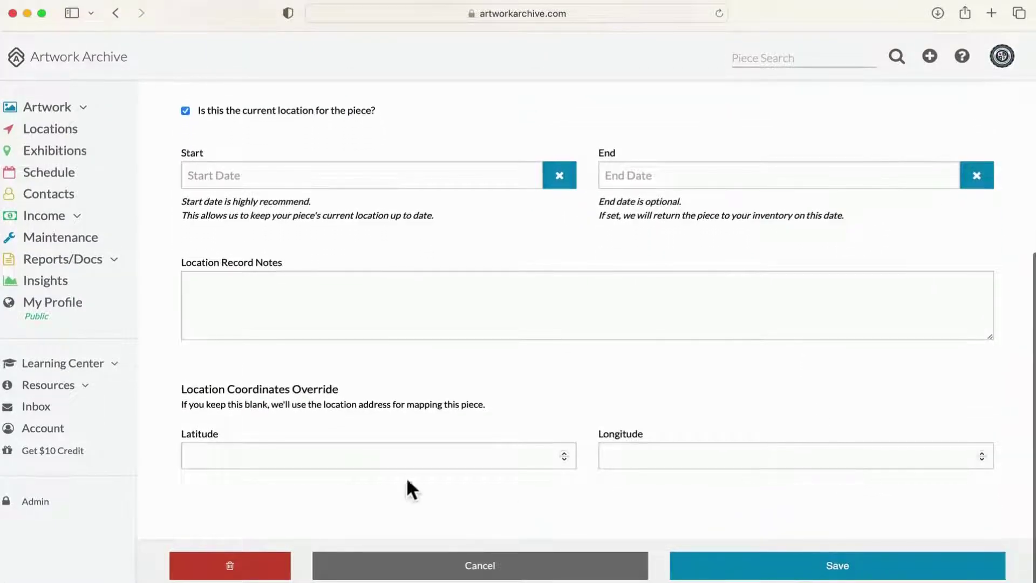
left_click(236, 459)
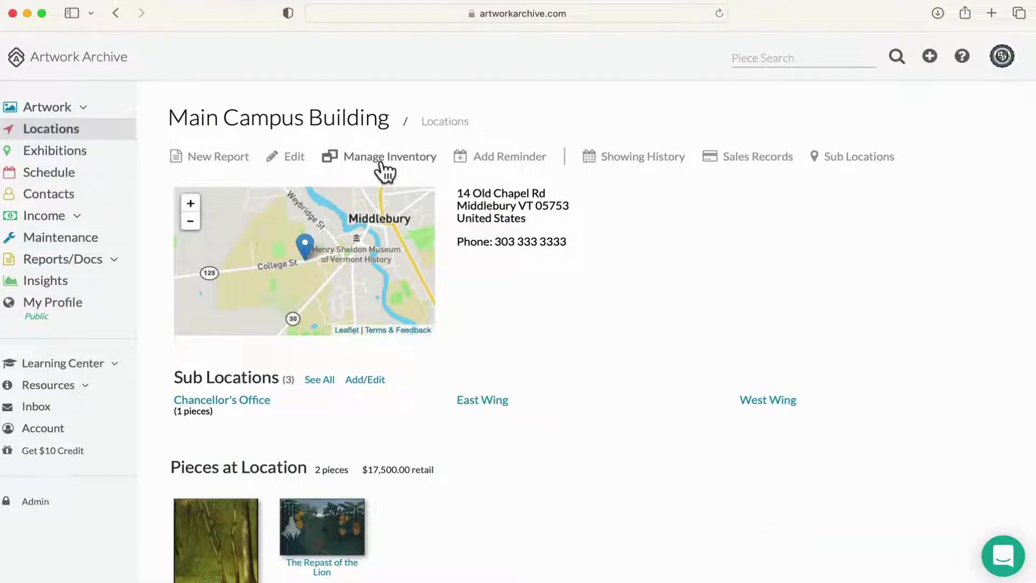
Step: Assign A Basket of Flowers, A Companion of Diana and A Vase of Flowers to Main Campus Building
left_click(382, 165)
left_click(409, 184)
scroll(464, 410, "down", 5)
left_click(465, 361)
left_click(455, 435)
scroll(455, 431, "down", 3)
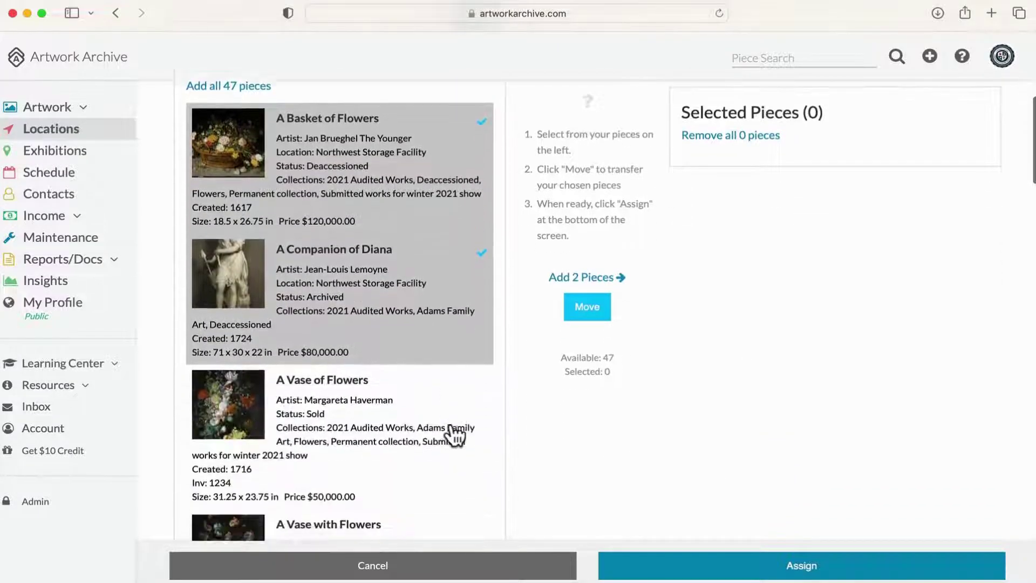
left_click(453, 433)
left_click(599, 278)
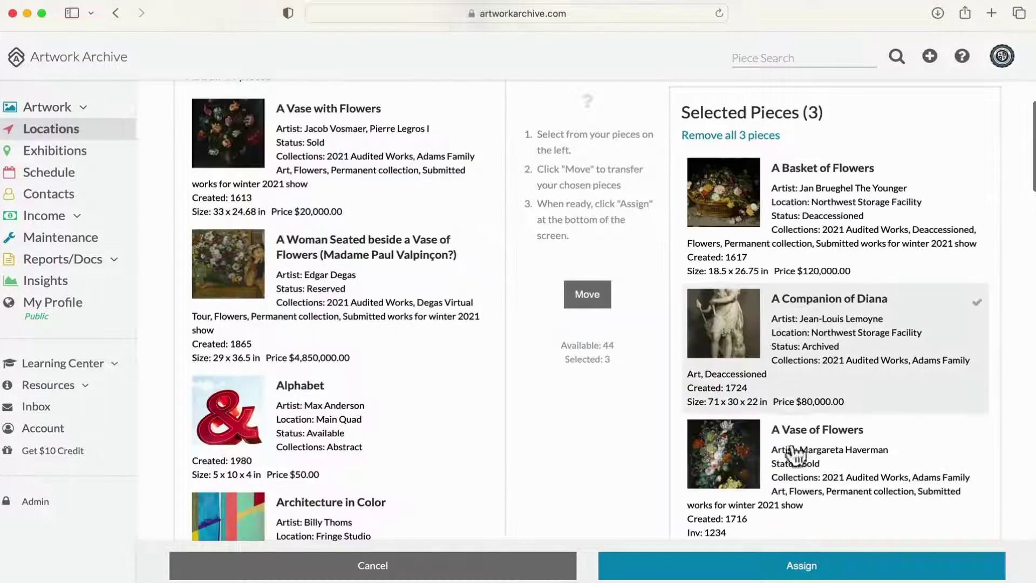
left_click(798, 563)
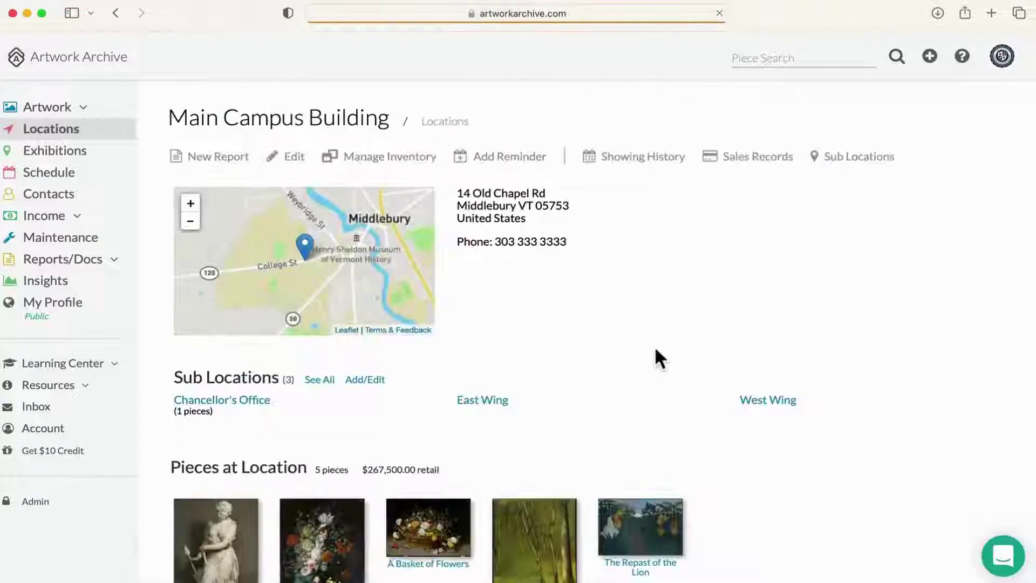
scroll(655, 348, "down", 3)
scroll(743, 369, "down", 2)
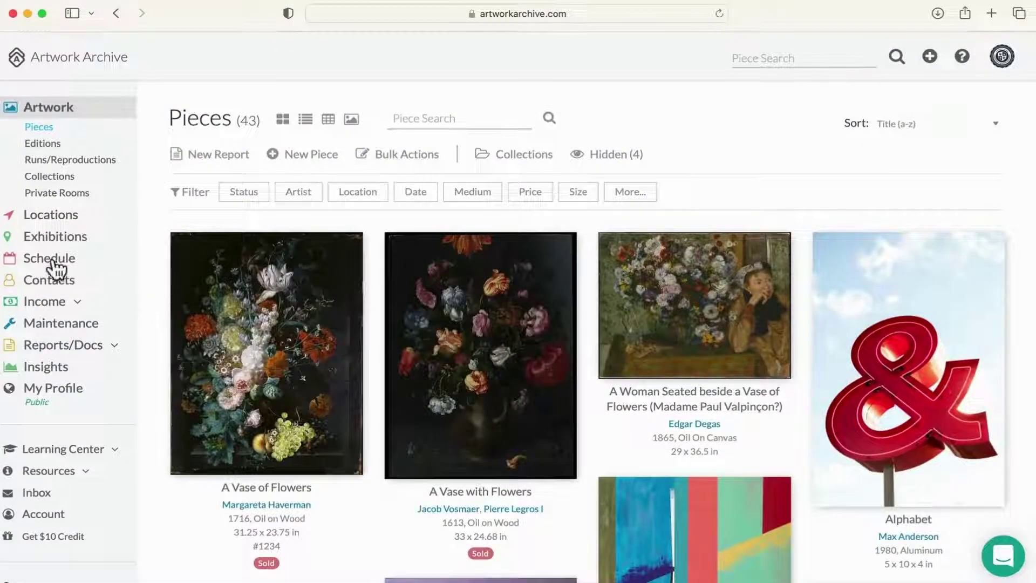
Step: Schedule a general reminder 'Pick up work' for Saturday, November 12
left_click(53, 261)
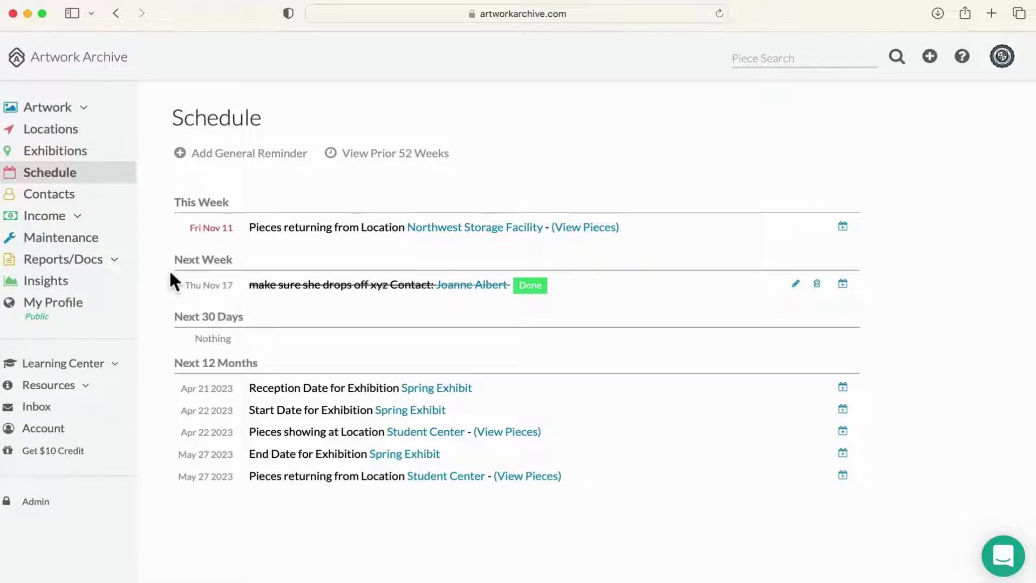
scroll(164, 268, "down", 1)
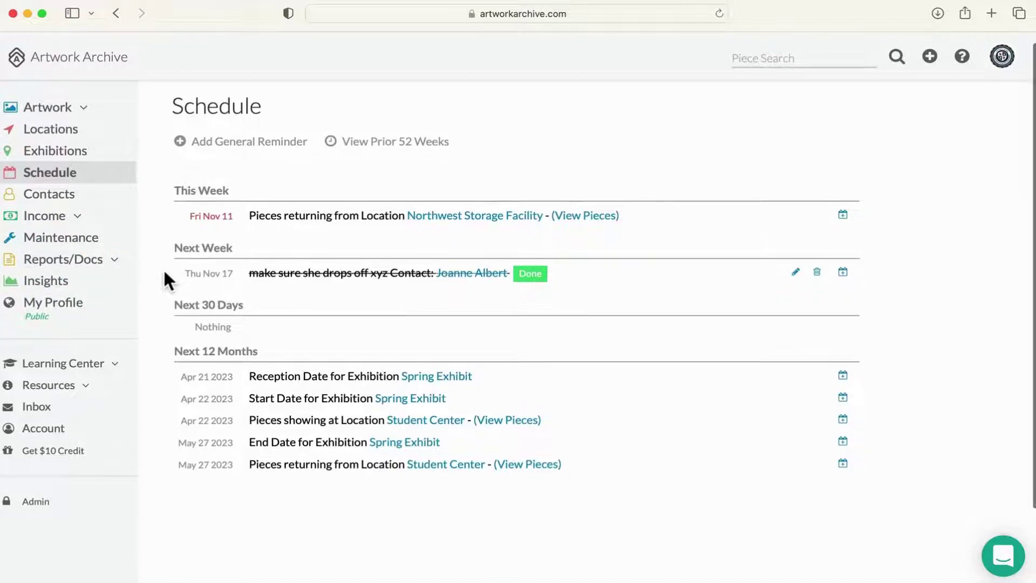
left_click(243, 141)
left_click(385, 285)
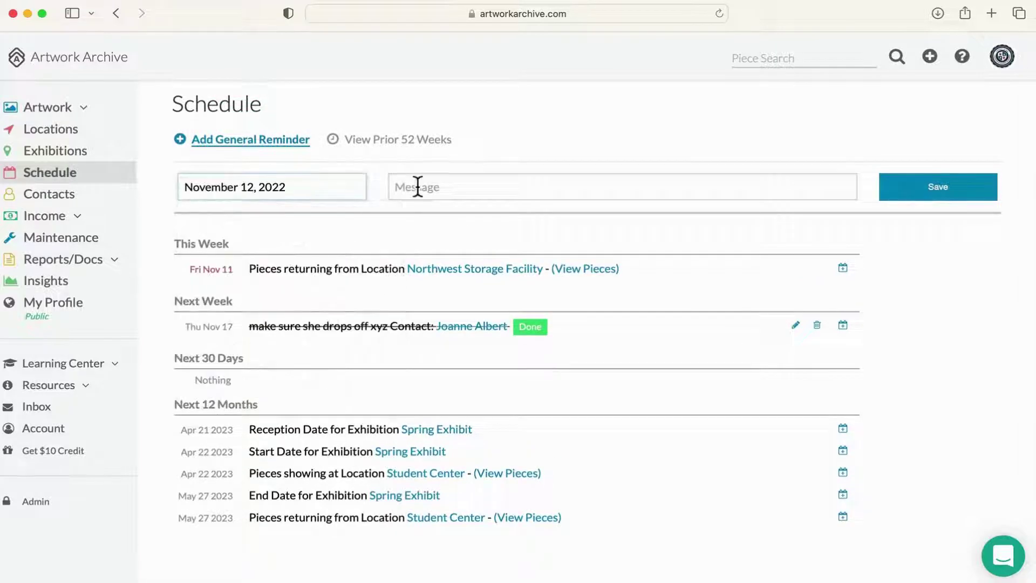
left_click(416, 185)
type("Pi")
left_click(944, 193)
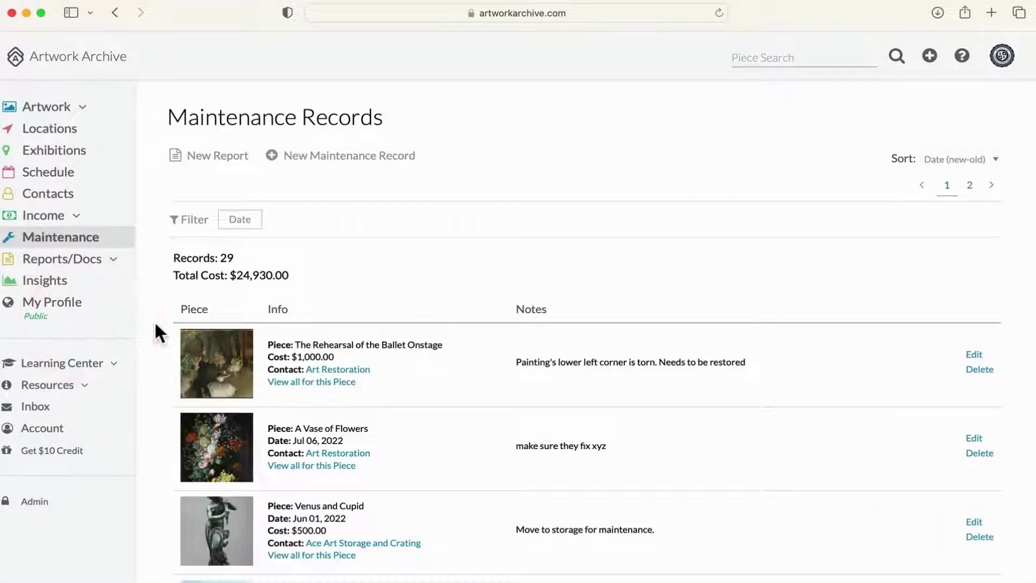
Step: View Alphabet's maintenance records and its New Maintenance Record form, then return to all 29 records
scroll(153, 329, "down", 3)
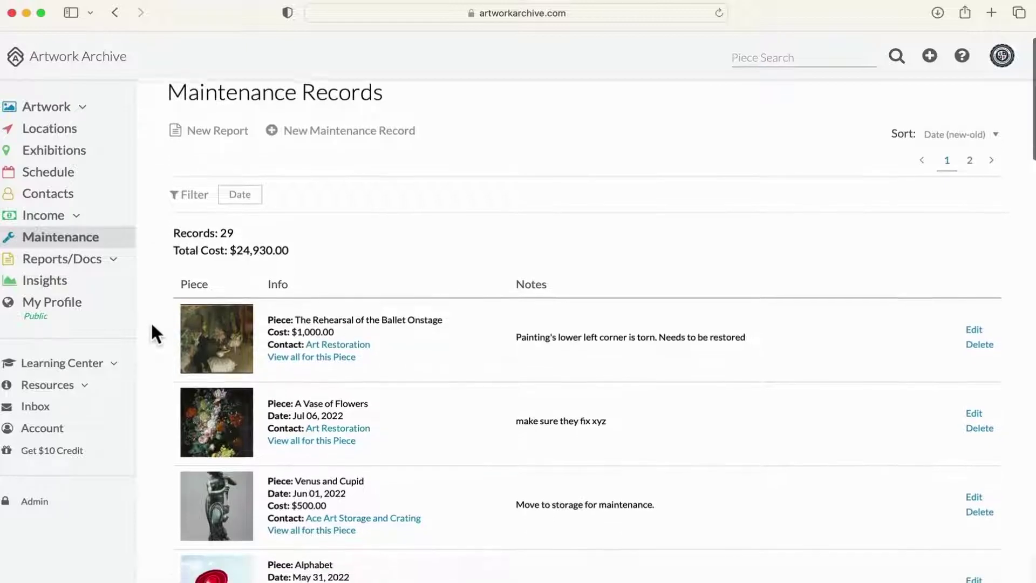
scroll(152, 326, "down", 2)
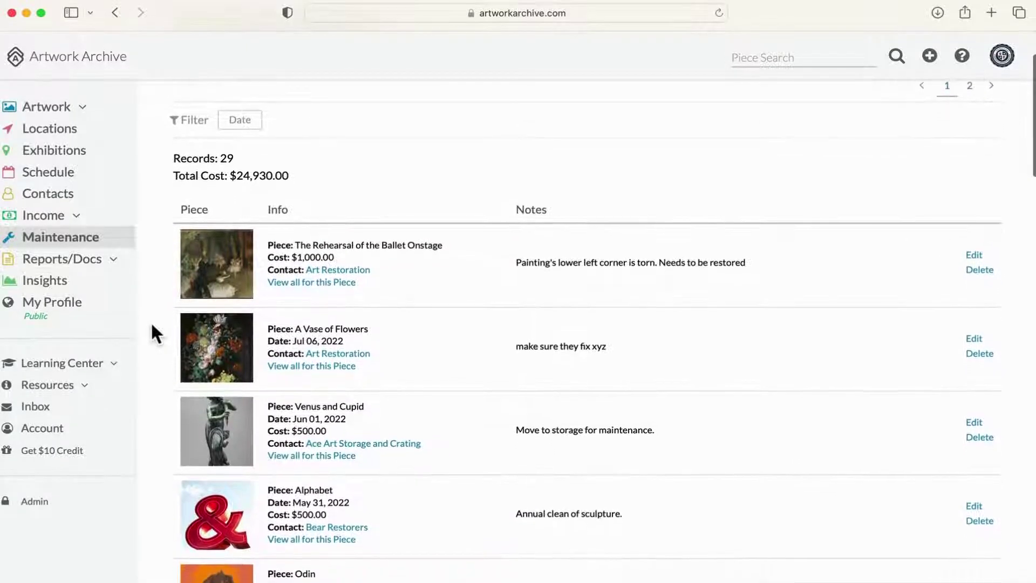
scroll(152, 326, "down", 1)
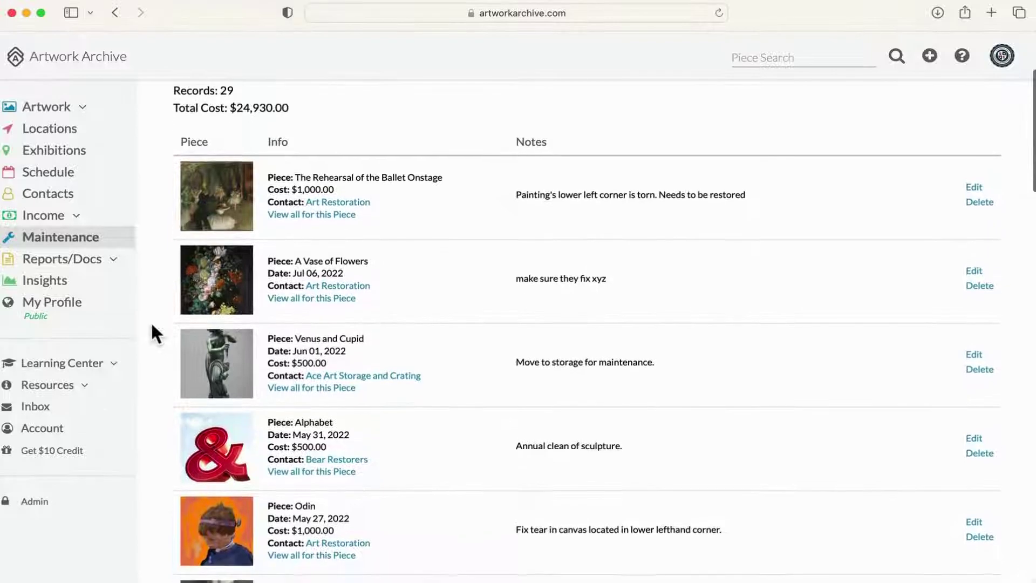
left_click(280, 468)
scroll(371, 360, "down", 1)
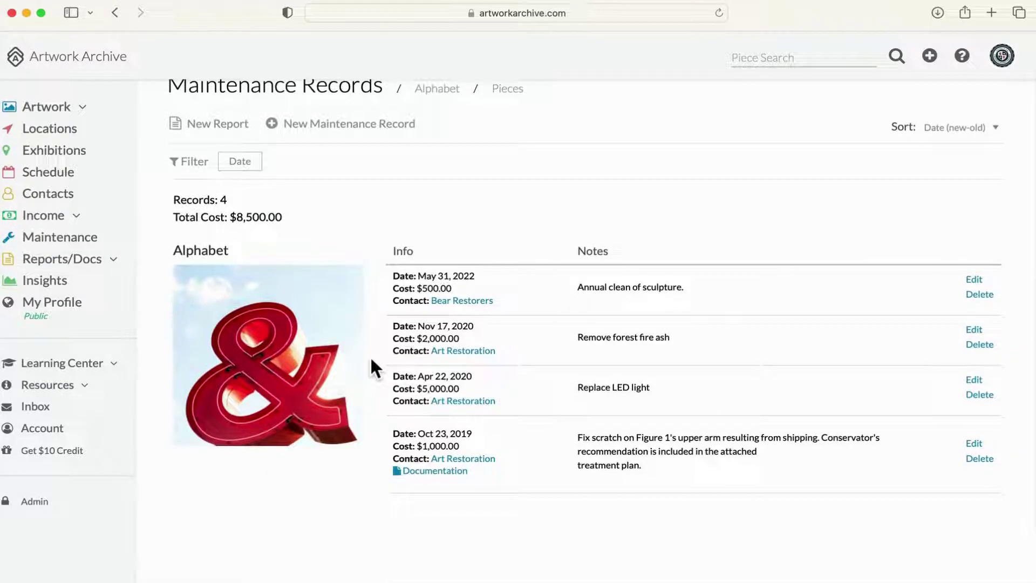
scroll(371, 361, "up", 1)
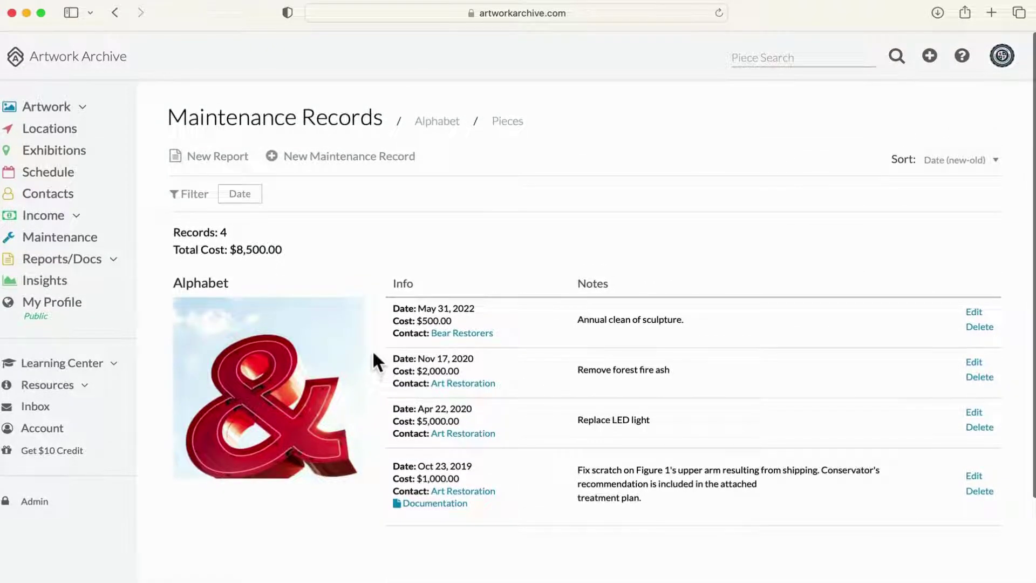
left_click(349, 157)
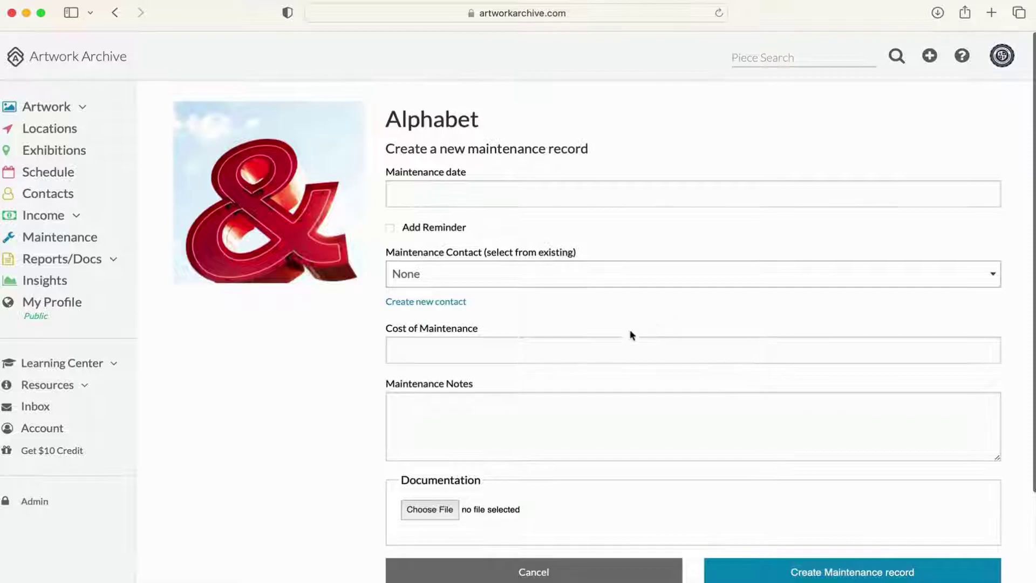
left_click(71, 244)
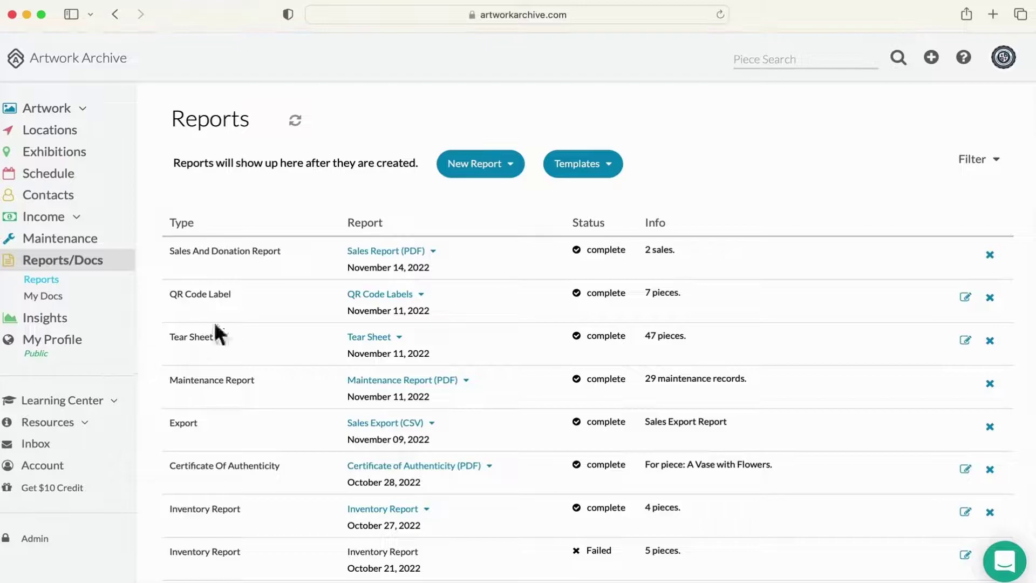
Step: Check the new report types and saved templates, then open Share for the Sales Report (PDF)
left_click(505, 171)
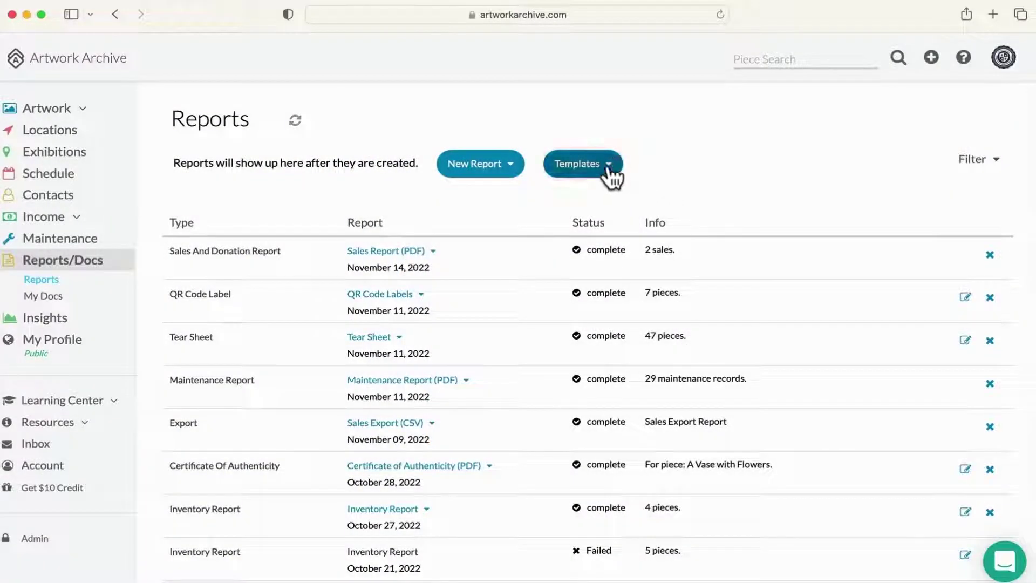
left_click(608, 165)
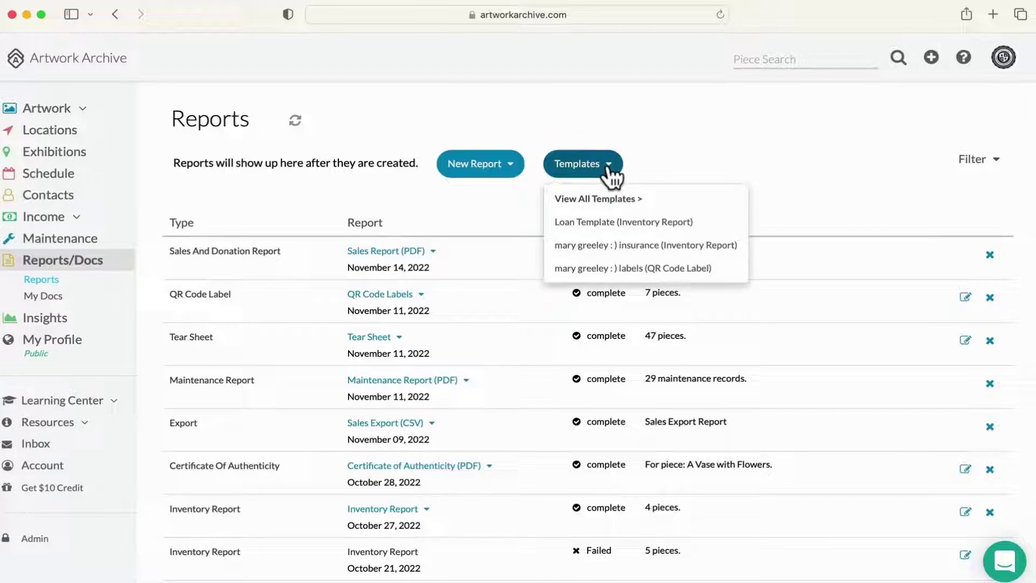
left_click(610, 169)
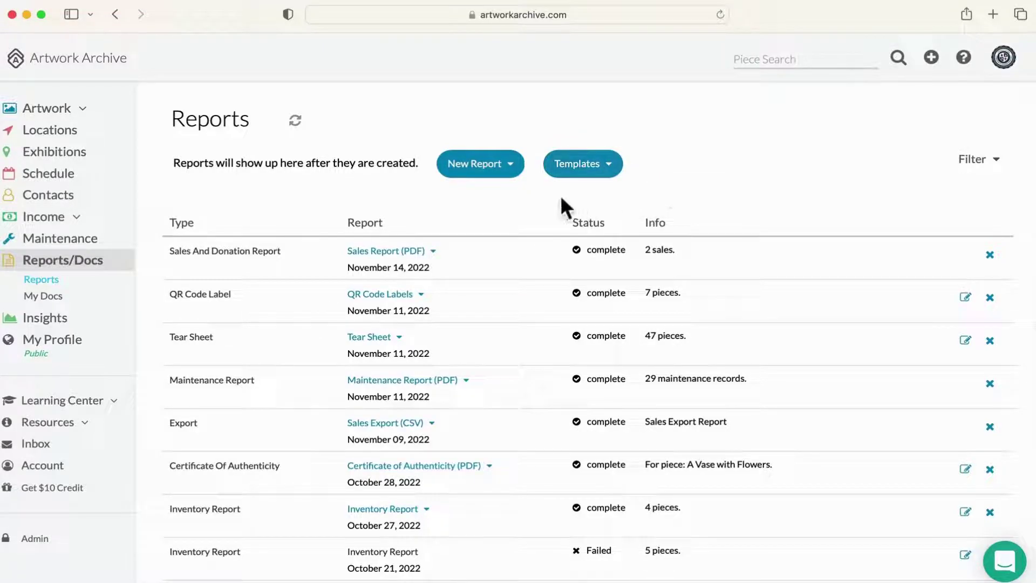
left_click(431, 252)
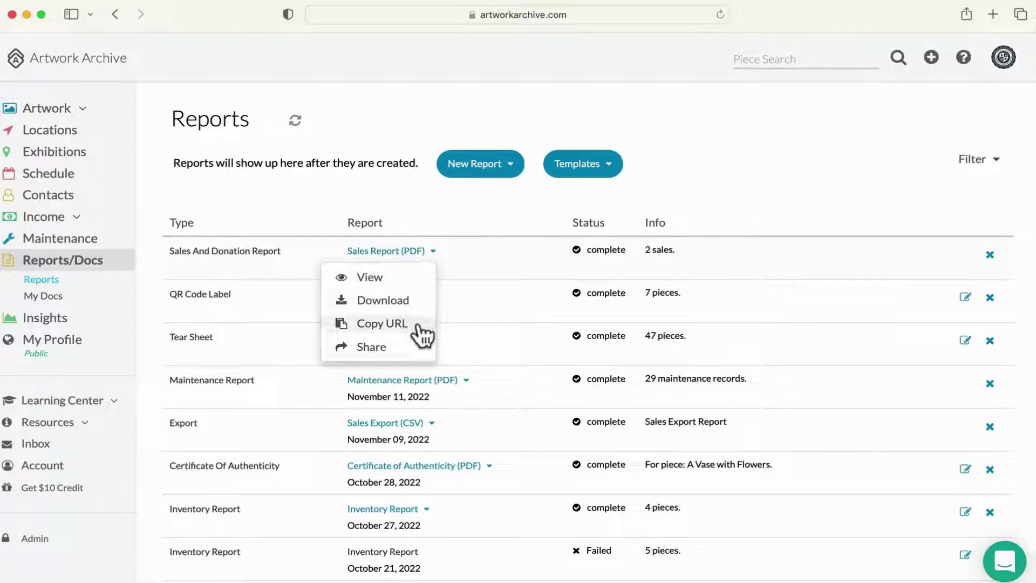
left_click(420, 352)
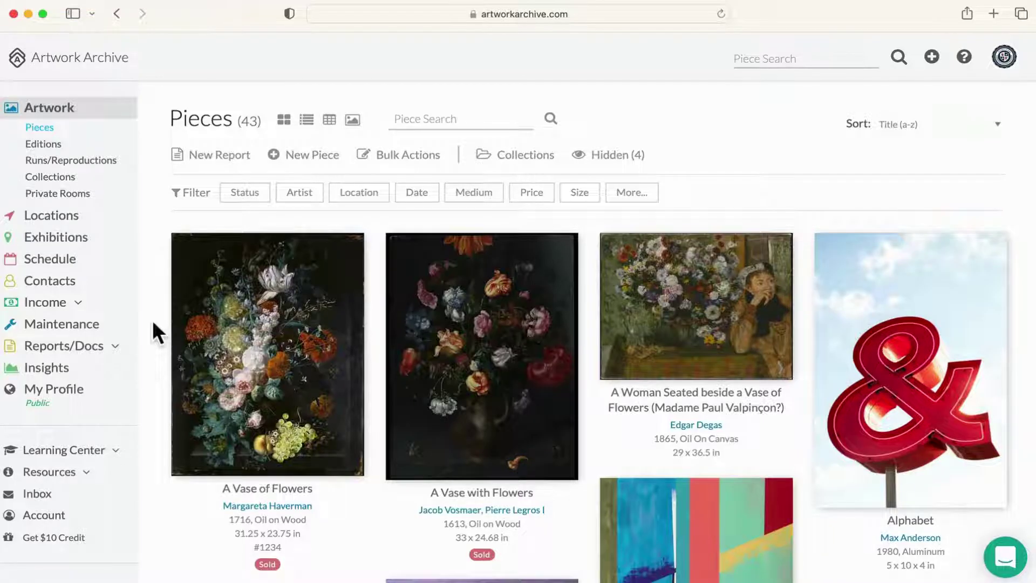
Step: Open Contacts and scroll through the 48 contact entries
left_click(59, 280)
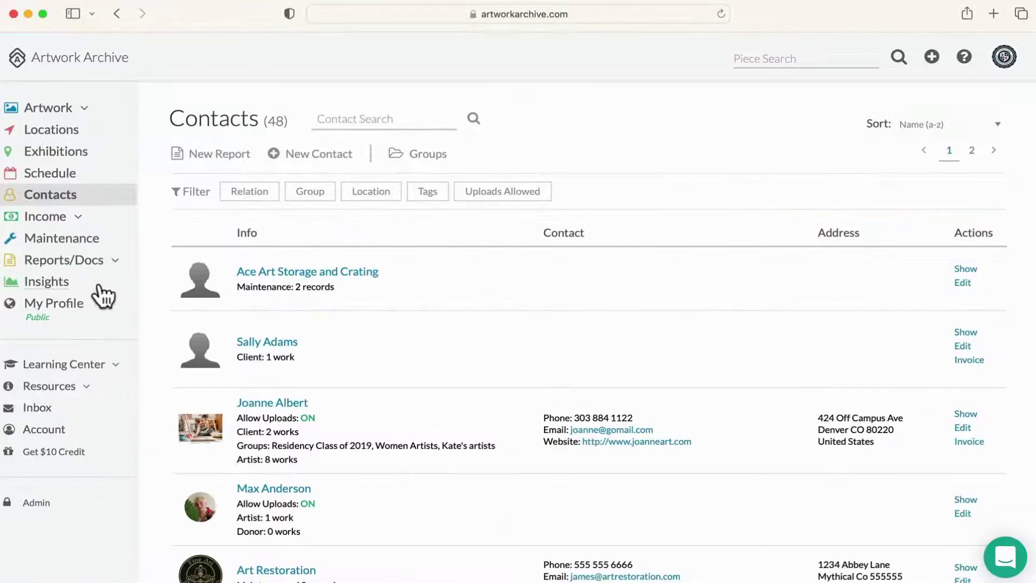
scroll(160, 291, "down", 3)
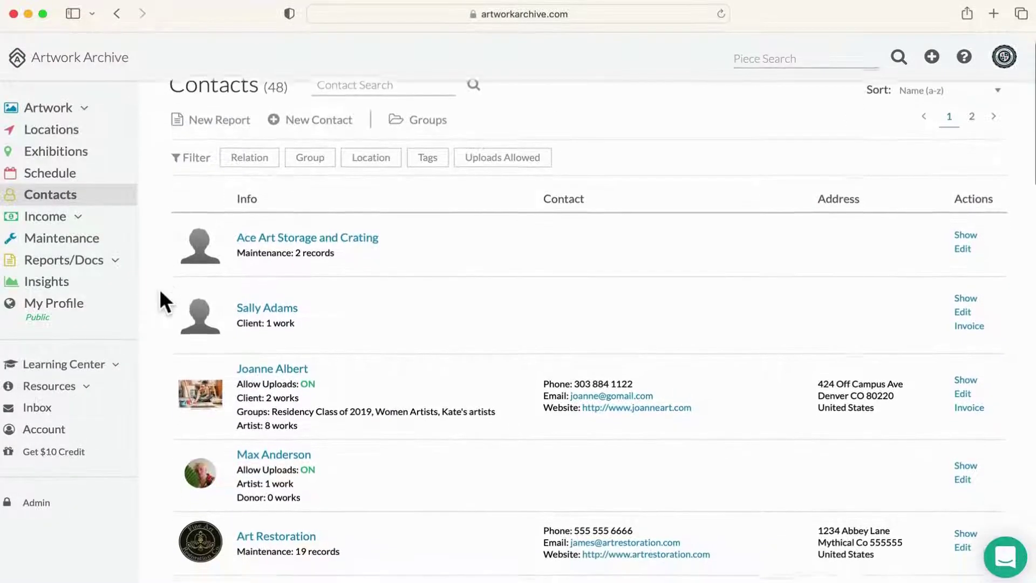
scroll(159, 289, "down", 3)
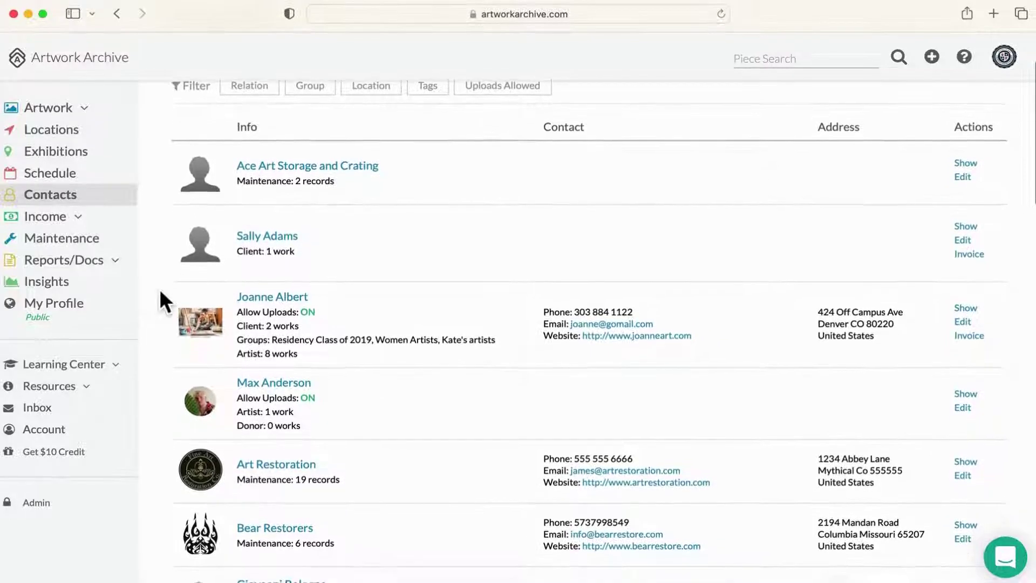
scroll(160, 289, "down", 2)
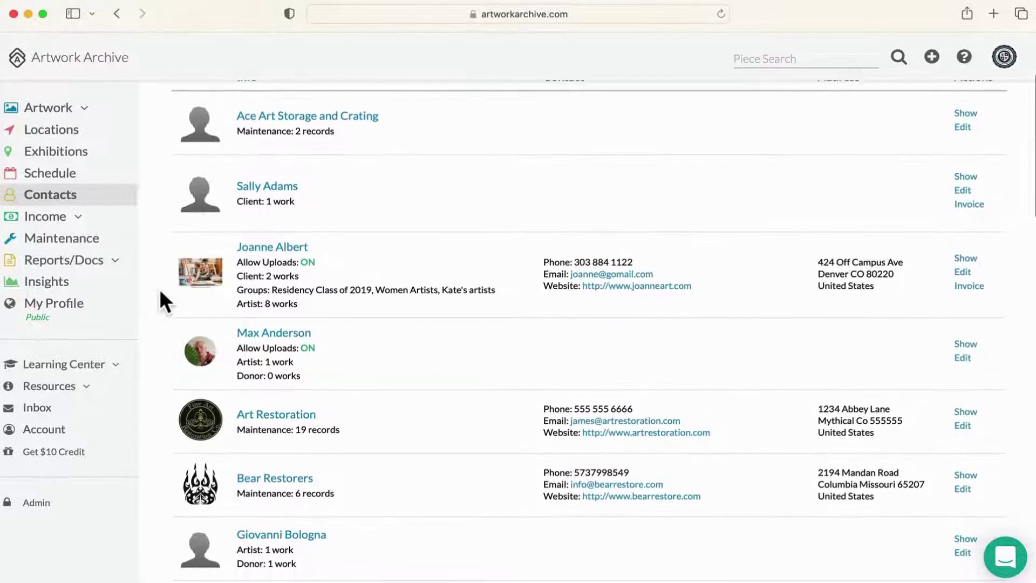
scroll(160, 289, "down", 2)
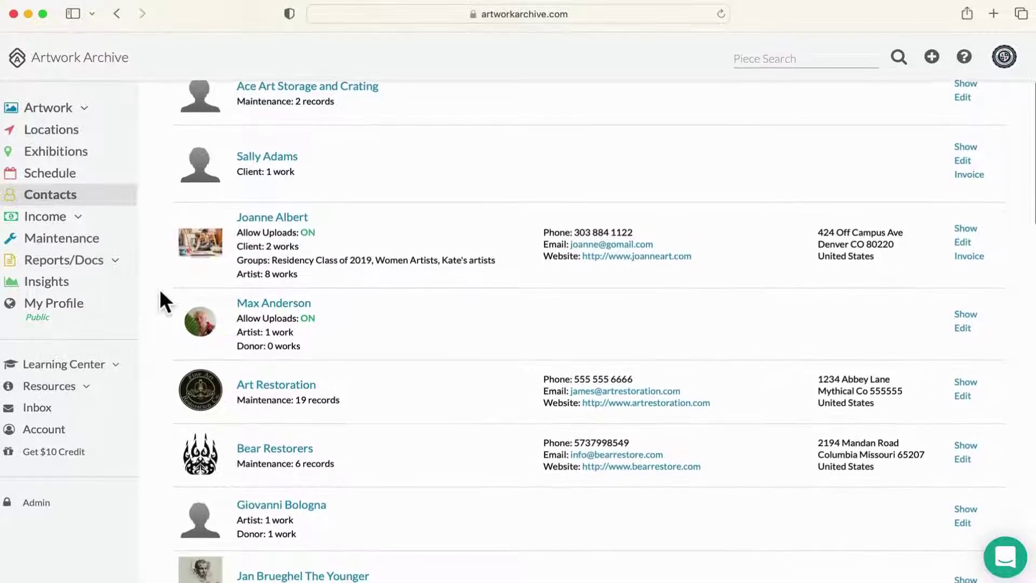
scroll(161, 292, "down", 1)
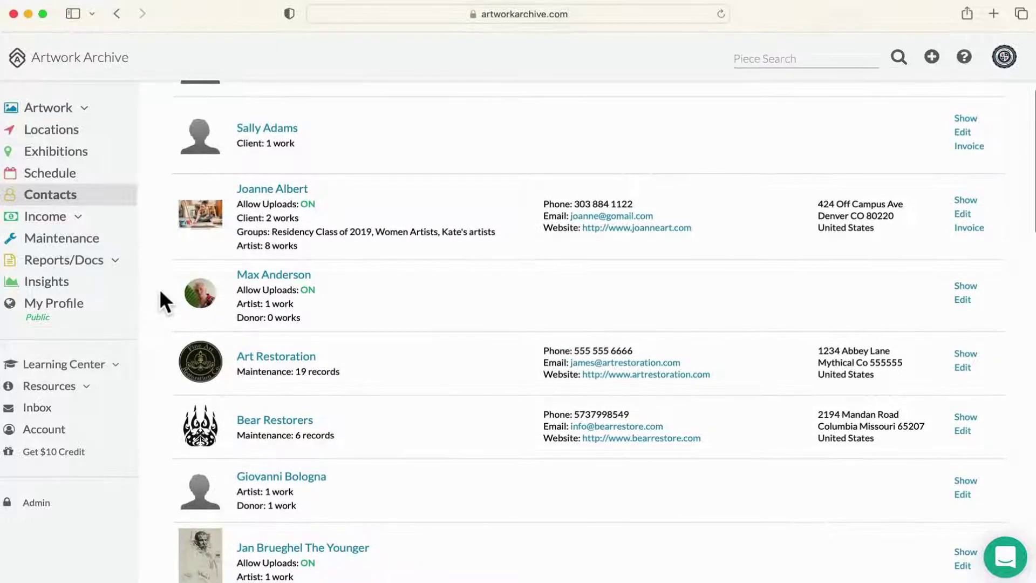
Step: Open the artist contact's record and scroll down to its Allow Uploads for this Contact section
left_click(251, 190)
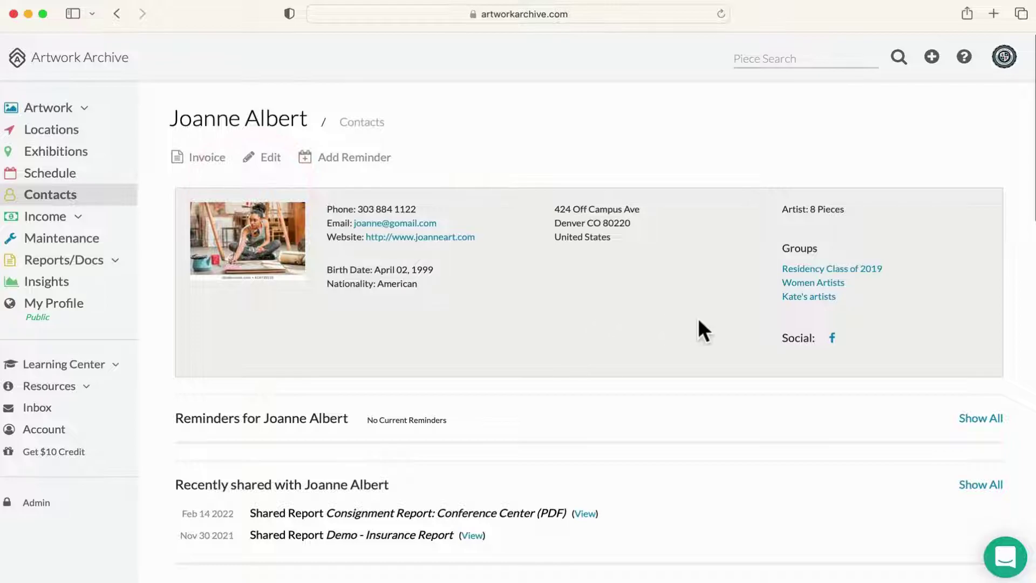
scroll(703, 321, "down", 2)
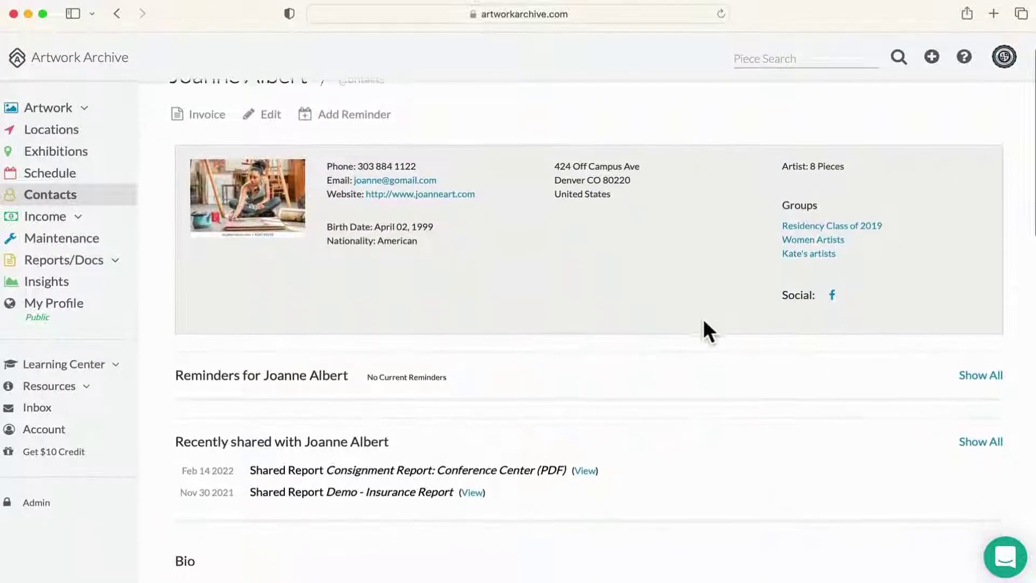
scroll(703, 321, "down", 3)
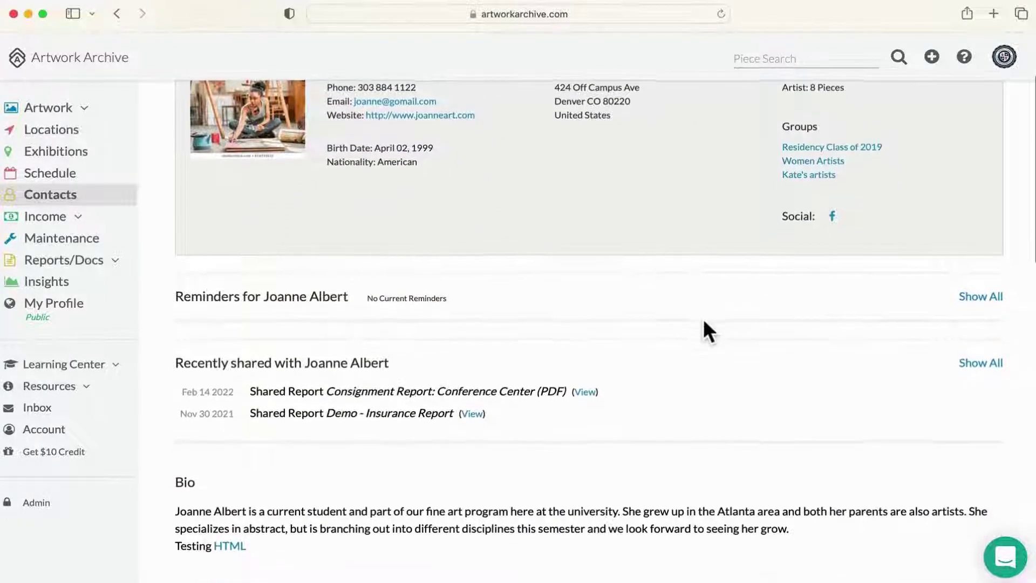
scroll(703, 321, "down", 2)
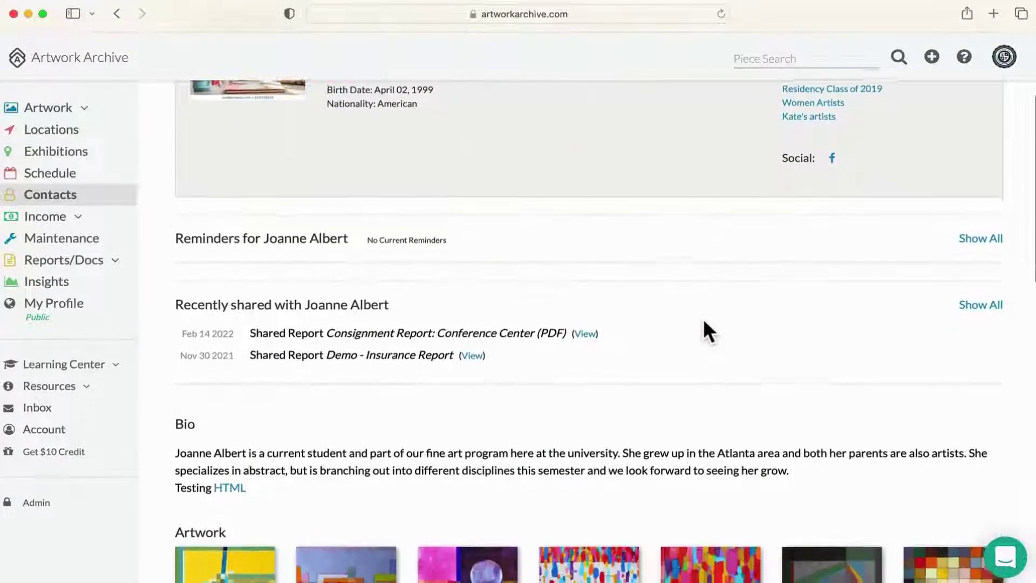
scroll(704, 321, "down", 3)
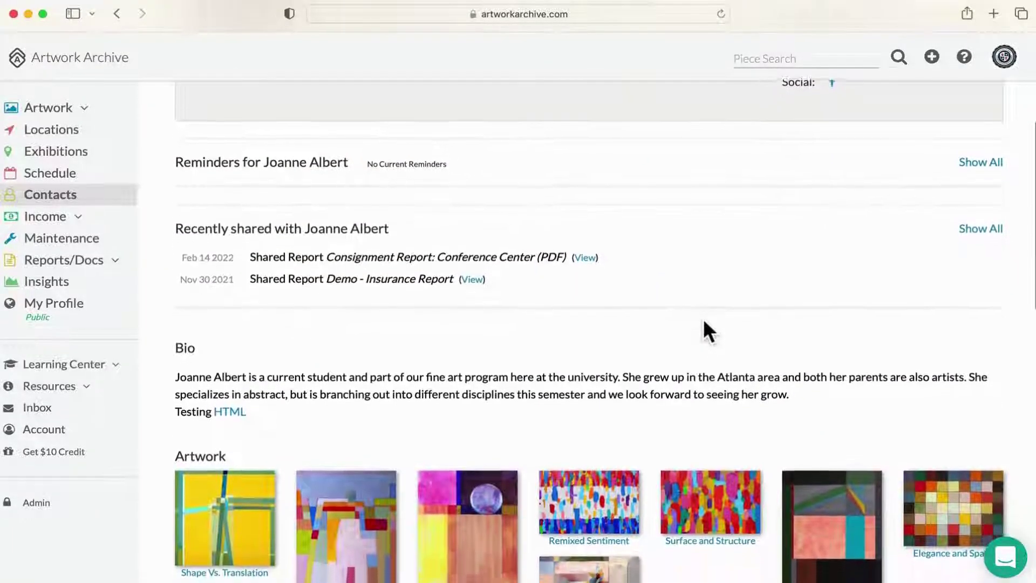
scroll(704, 321, "down", 3)
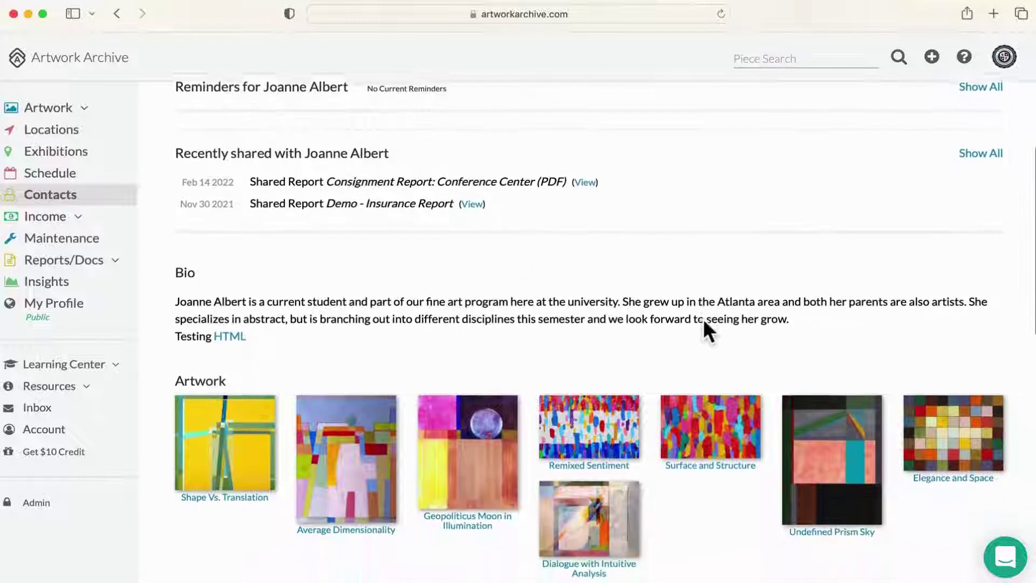
scroll(703, 321, "down", 5)
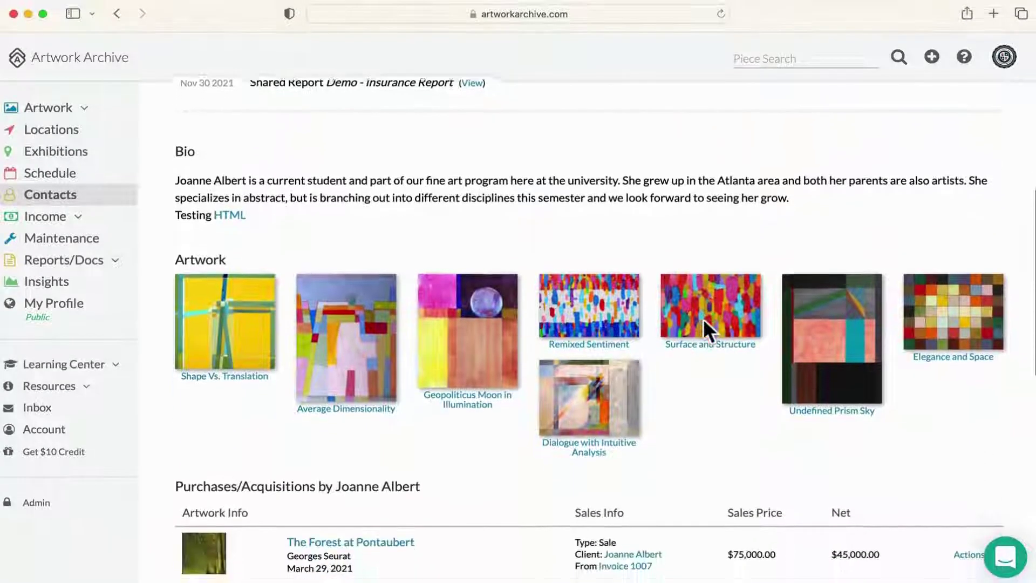
scroll(704, 321, "down", 7)
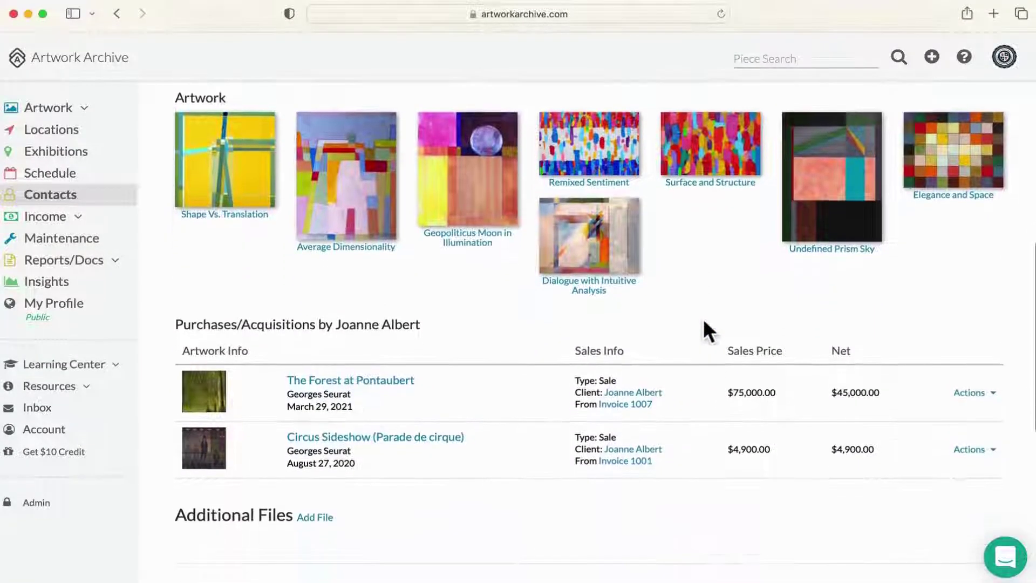
scroll(704, 324, "down", 4)
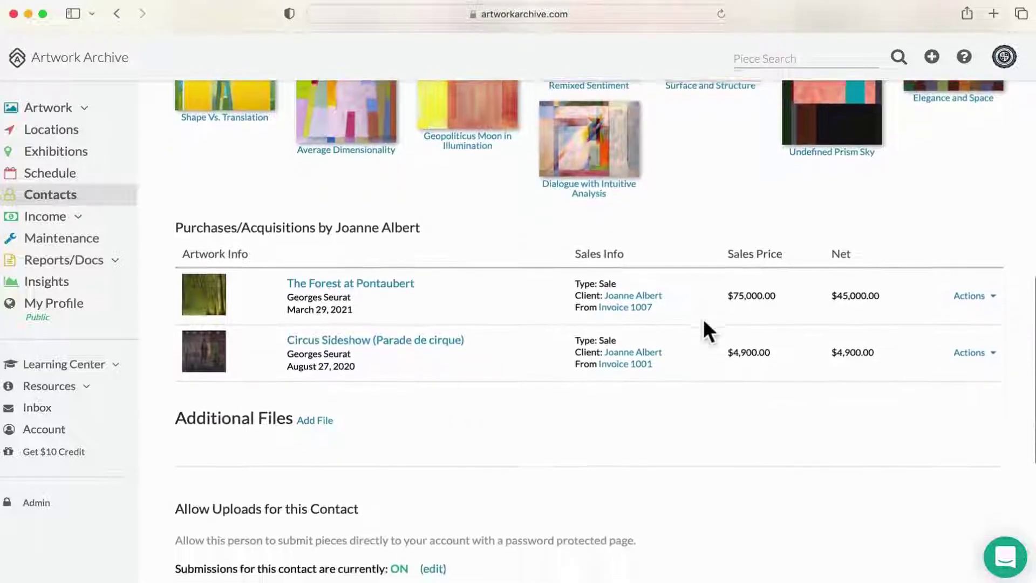
scroll(703, 323, "down", 7)
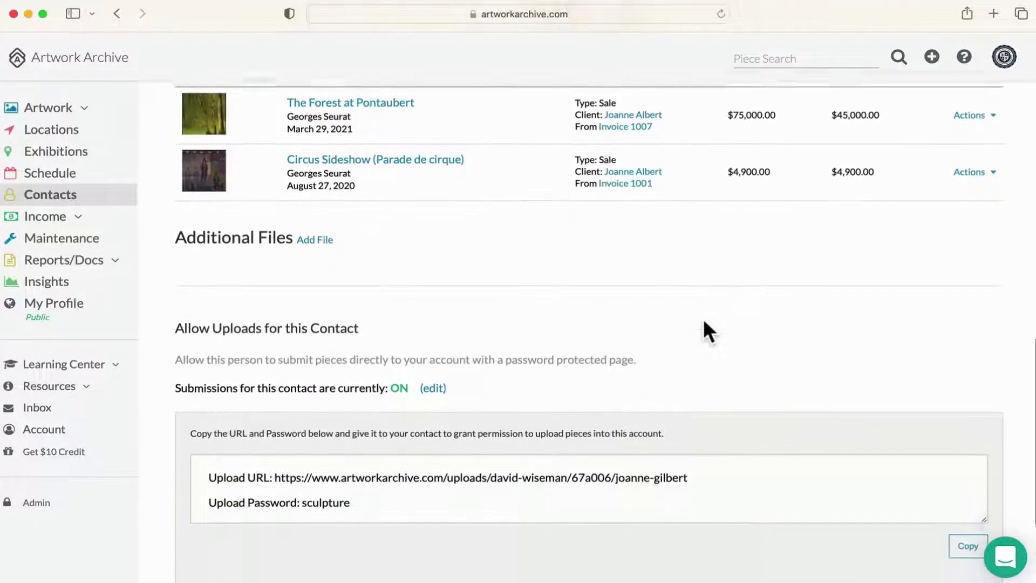
scroll(704, 322, "down", 2)
Step: Select the contact's upload URL, unlock the upload page with the upload password, and scroll the submission form
left_click_drag(690, 444, 275, 444)
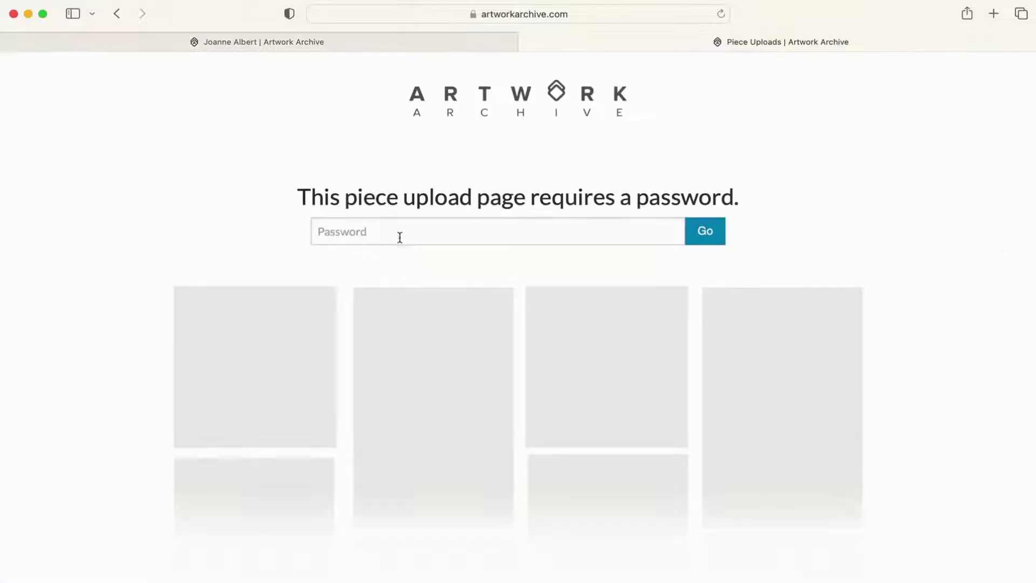
left_click(398, 233)
key("Return")
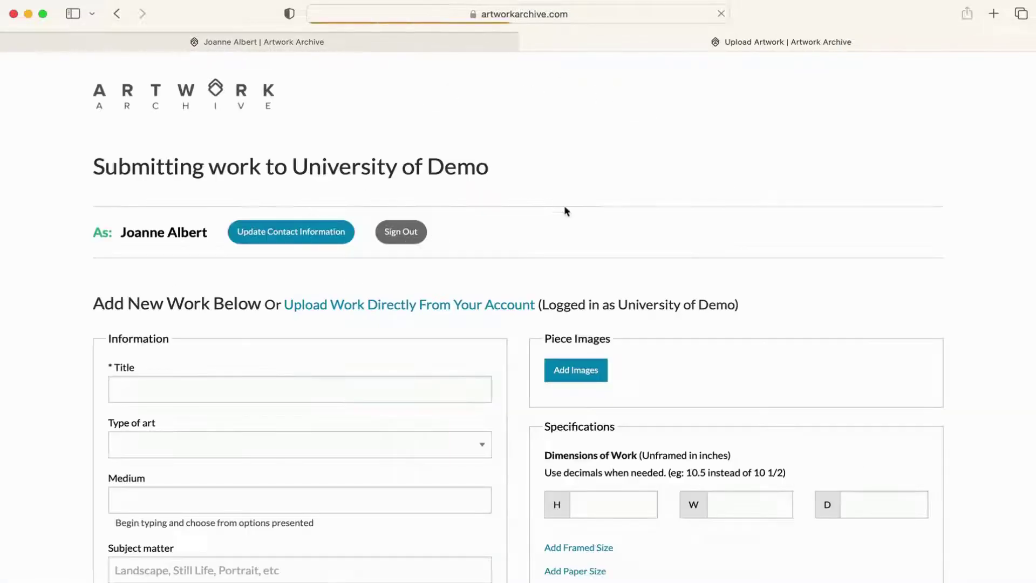
scroll(973, 245, "down", 5)
scroll(974, 251, "down", 10)
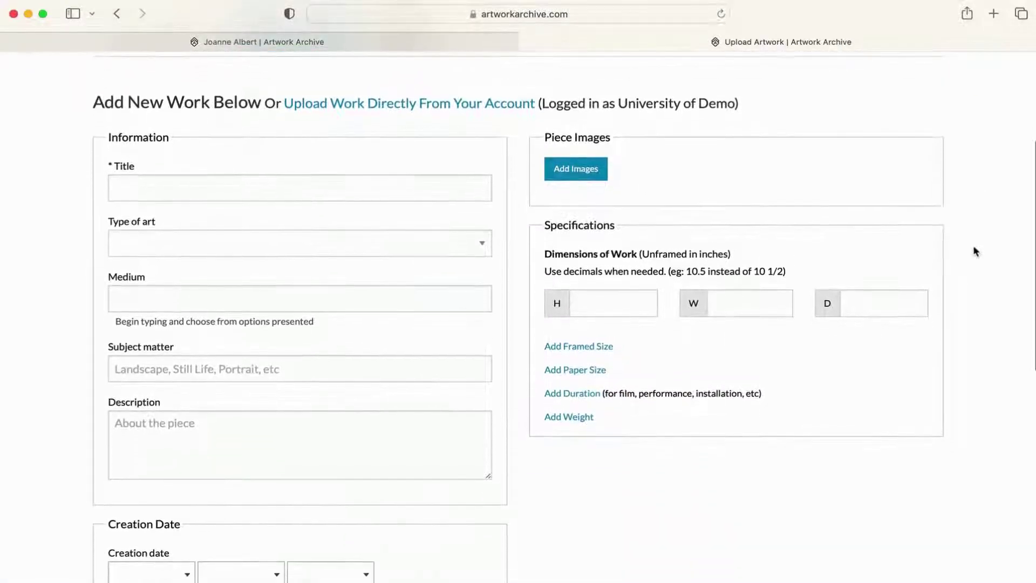
scroll(974, 249, "down", 1)
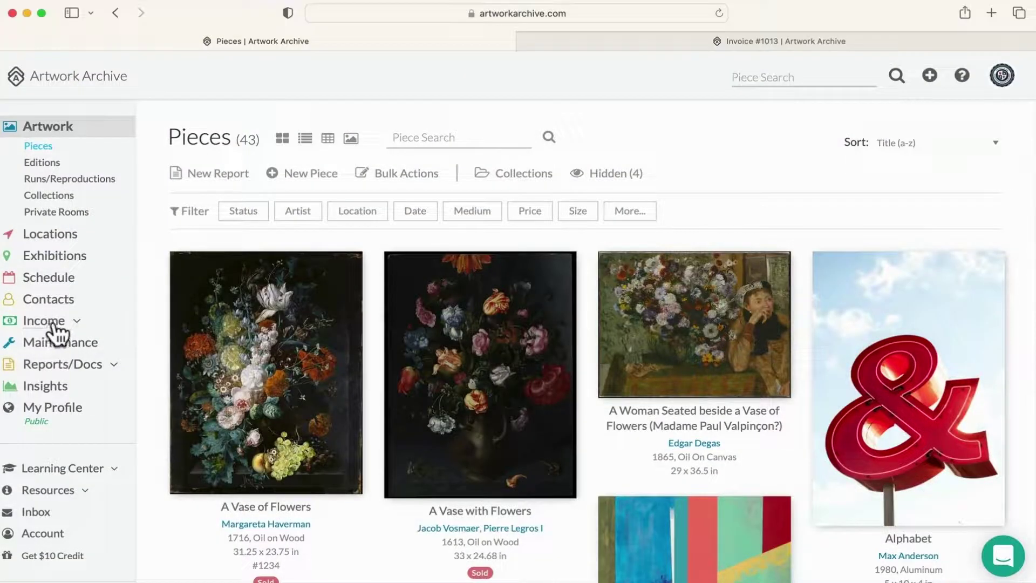
Step: Open Revenue/Expenses and list the categories in the Revenue Category filter
left_click(54, 321)
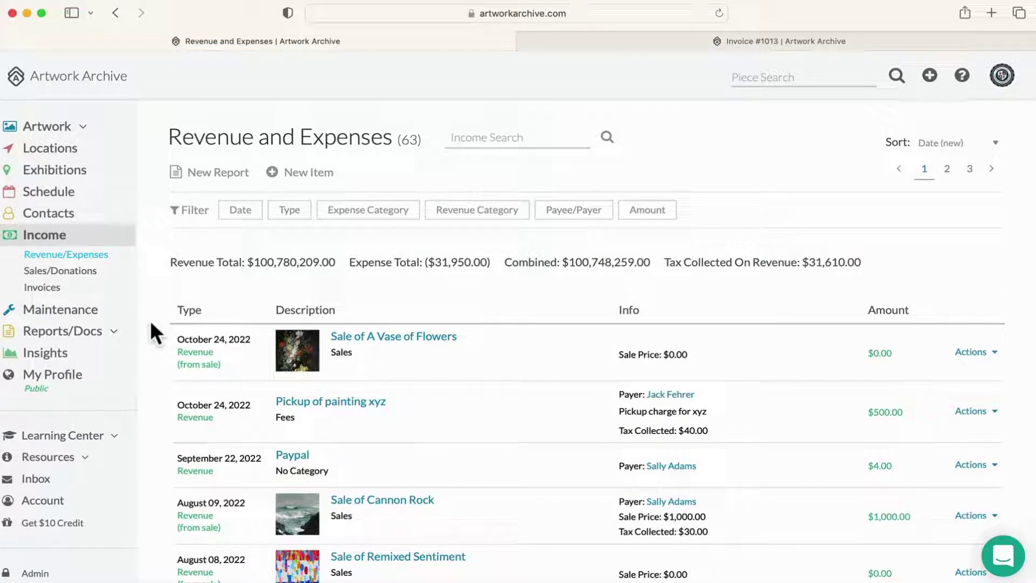
scroll(150, 319, "down", 2)
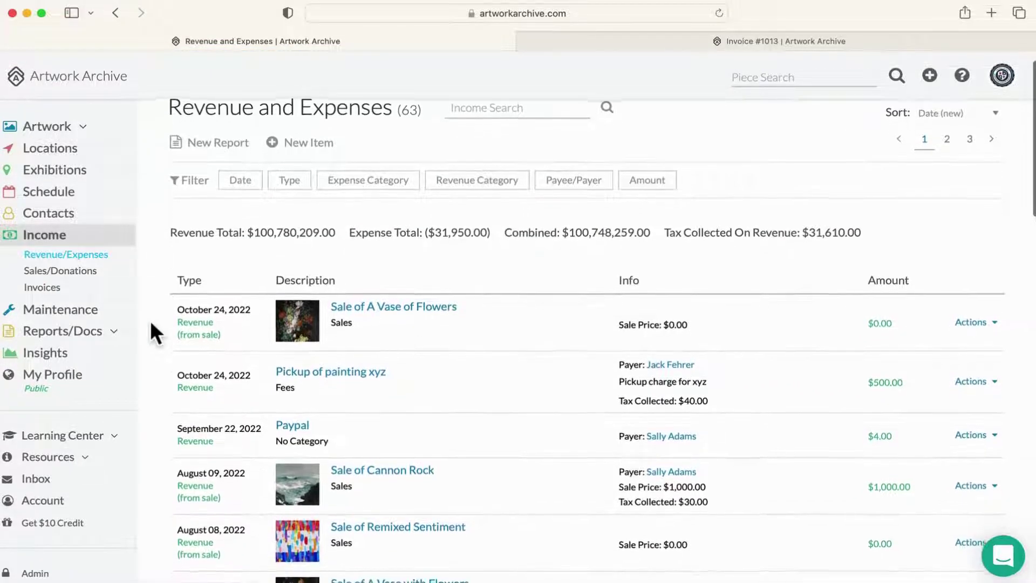
left_click(507, 184)
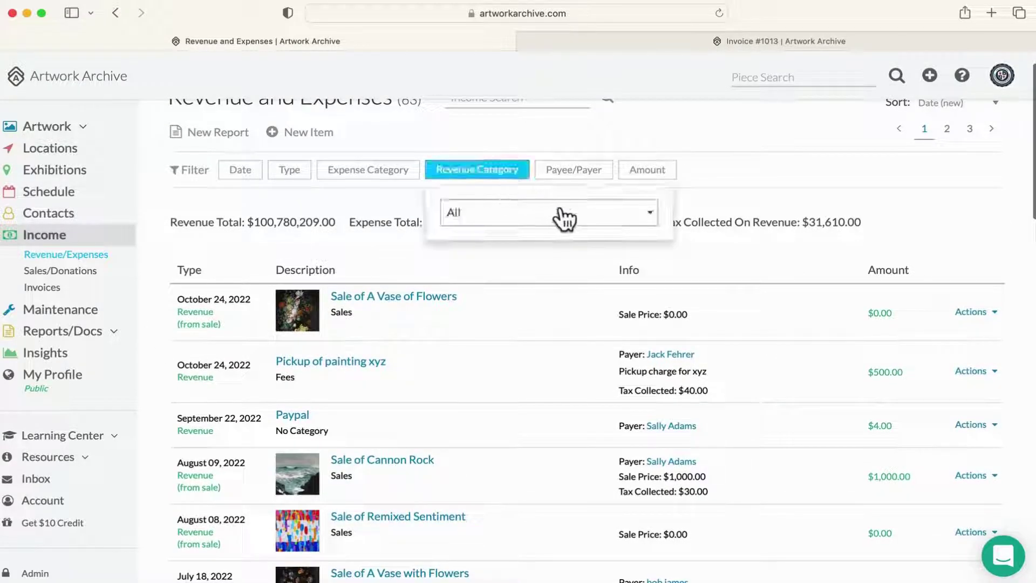
left_click(559, 214)
scroll(590, 323, "down", 1)
scroll(590, 323, "down", 3)
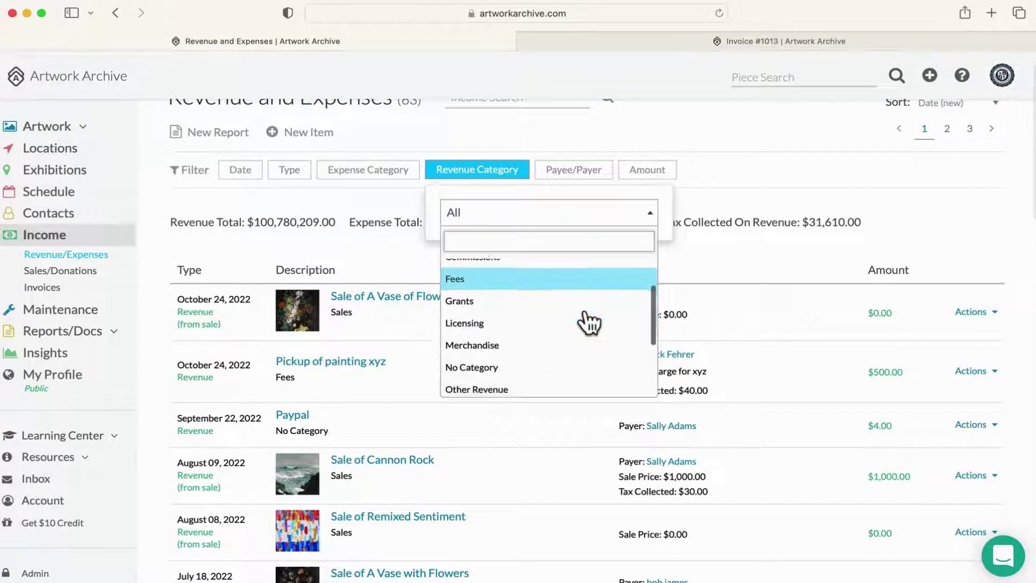
Step: Browse the categories in the Expense Category filter, then go to Sales/Donations
left_click(406, 172)
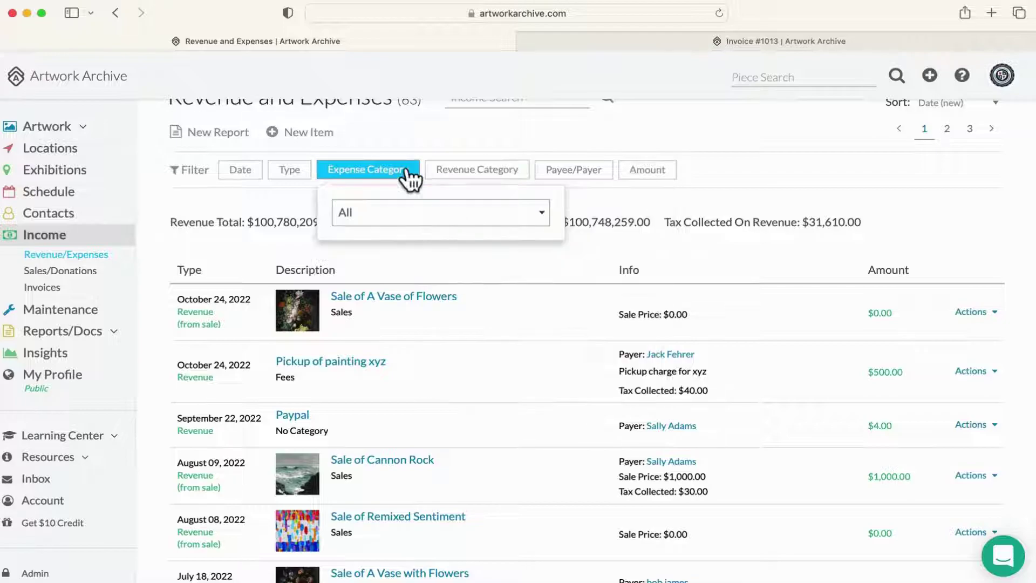
left_click(451, 219)
scroll(501, 292, "down", 4)
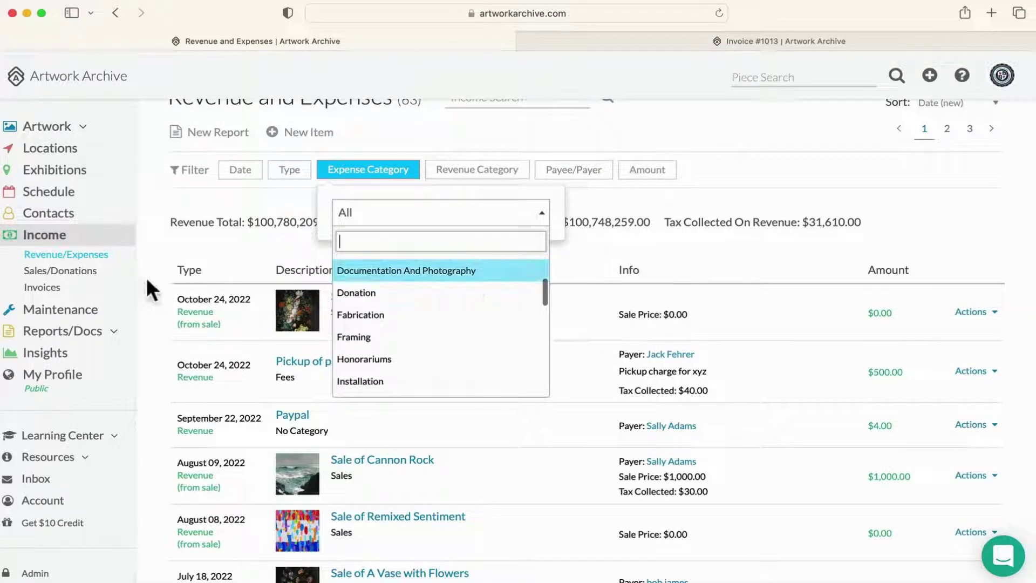
left_click(76, 273)
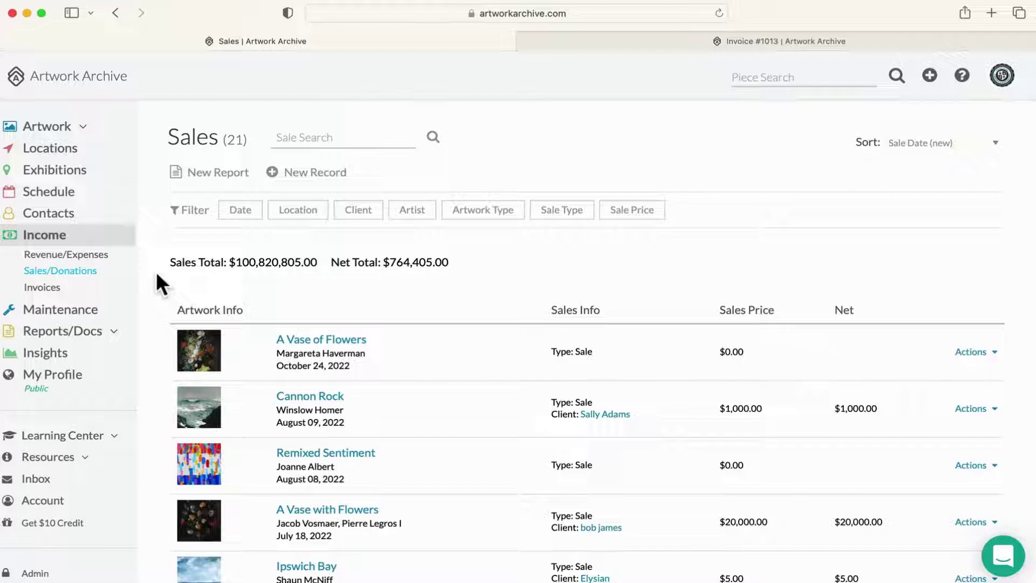
Step: Open Invoices, view invoice 1007's details, and show its Send Invoice options
left_click(51, 290)
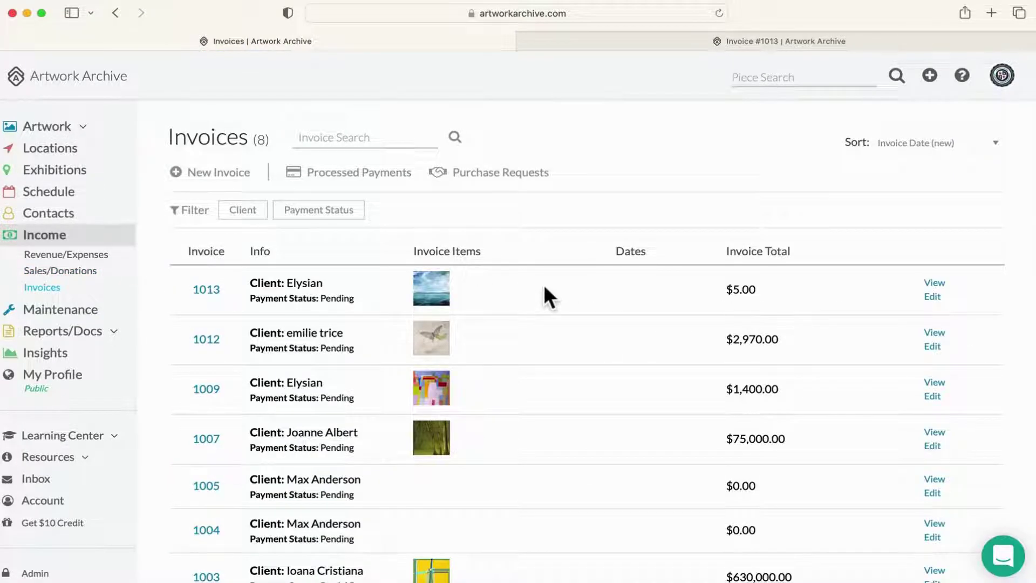
scroll(620, 324, "down", 2)
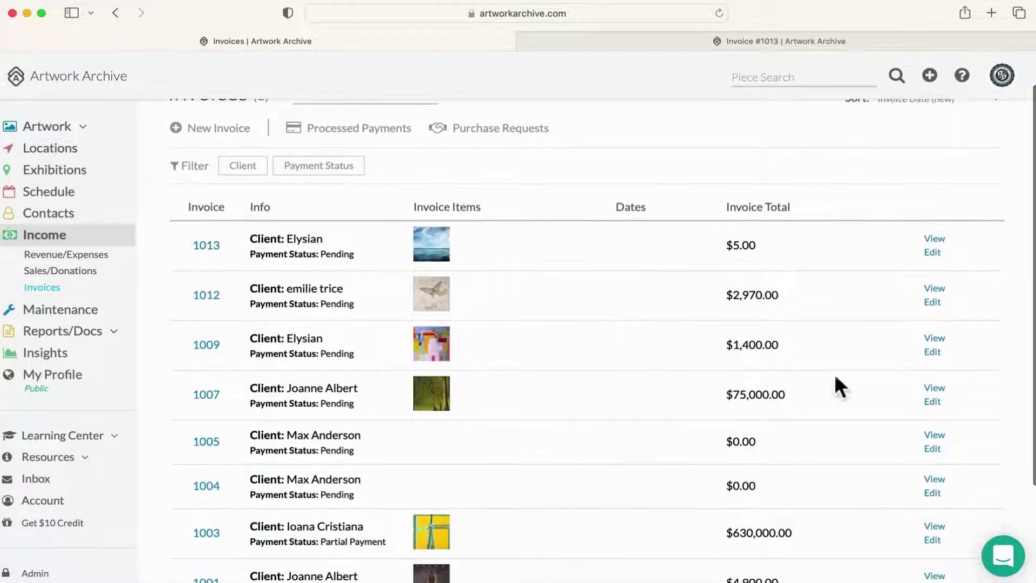
left_click(743, 375)
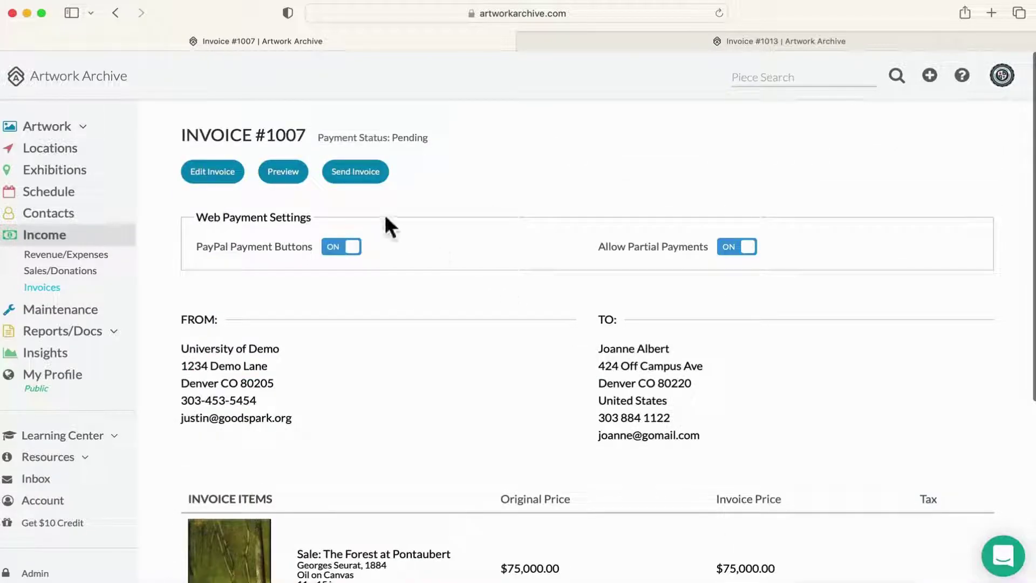
left_click(380, 184)
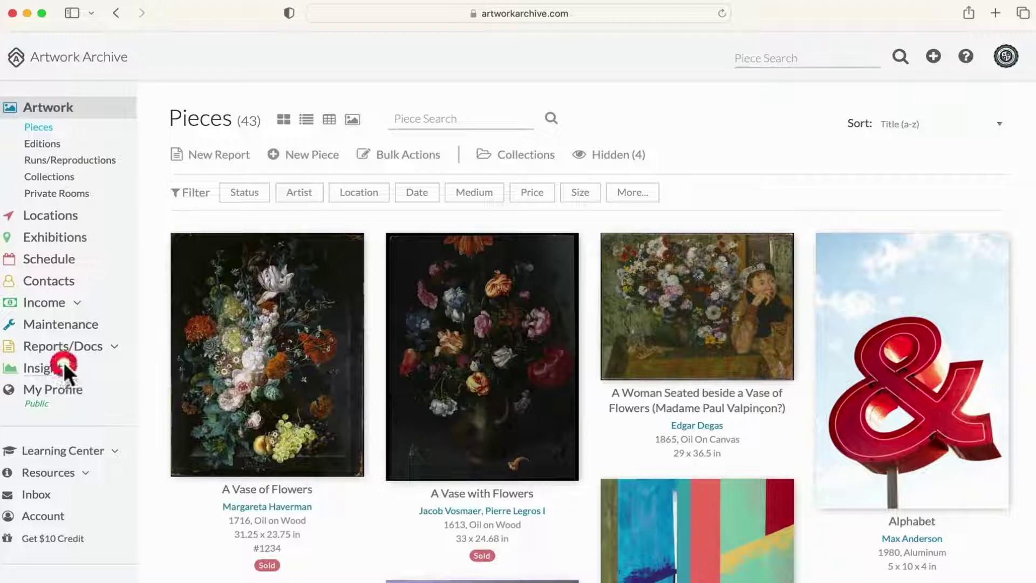
Step: Open Insights and scroll through the location map, Inventory Values, Location Value and Your Artists charts
left_click(63, 366)
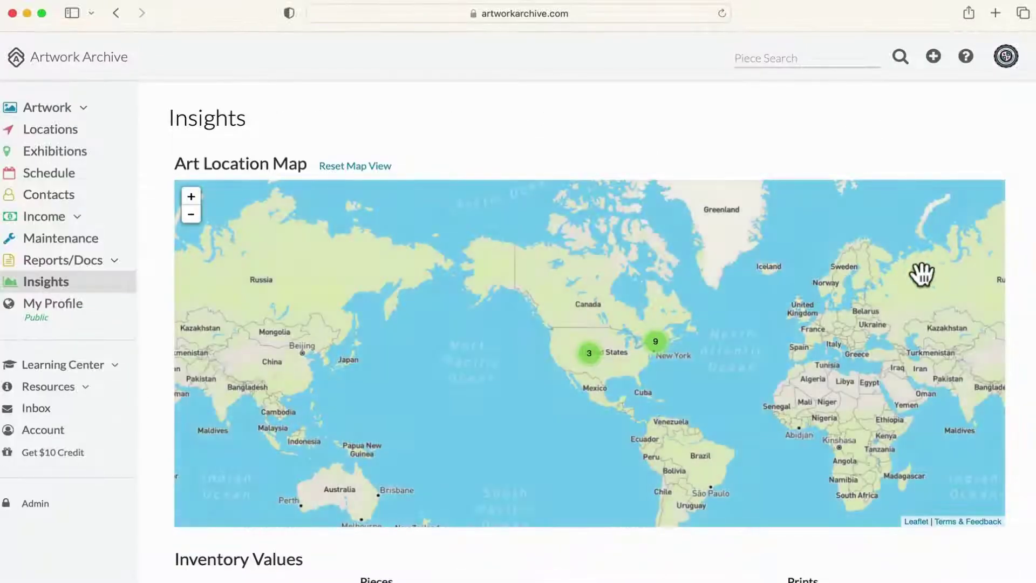
scroll(957, 267, "down", 5)
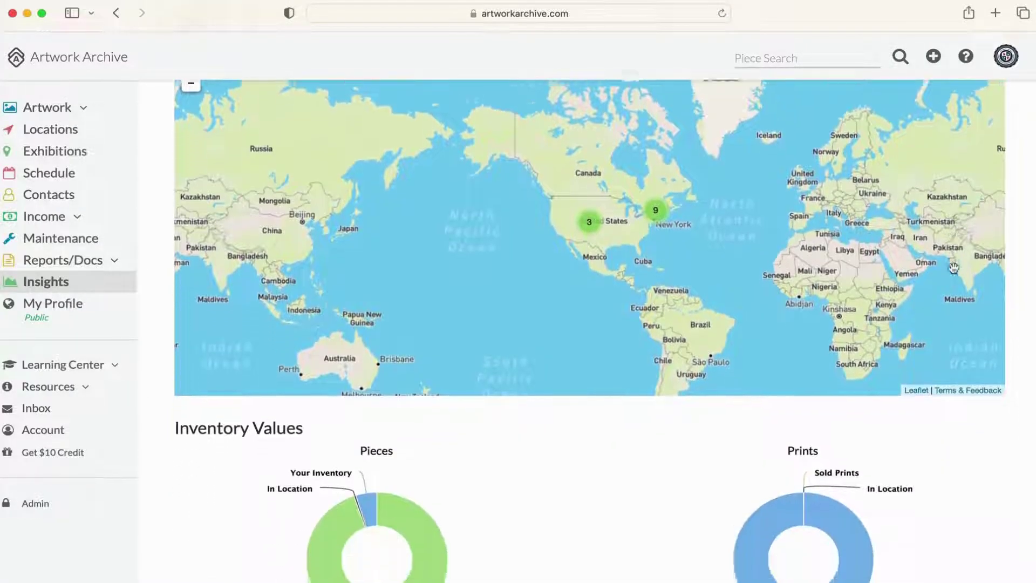
scroll(954, 268, "down", 3)
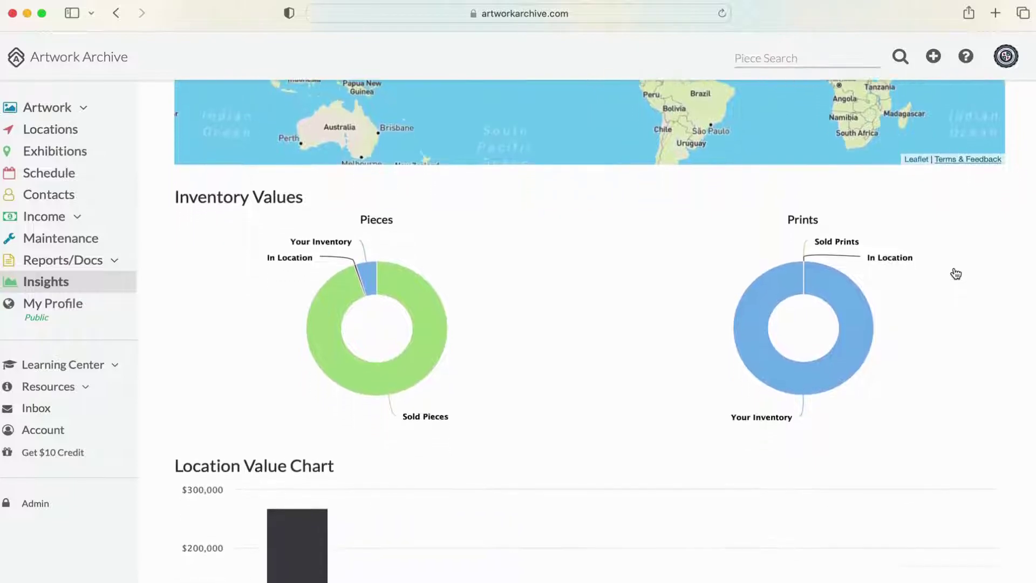
scroll(954, 266, "down", 6)
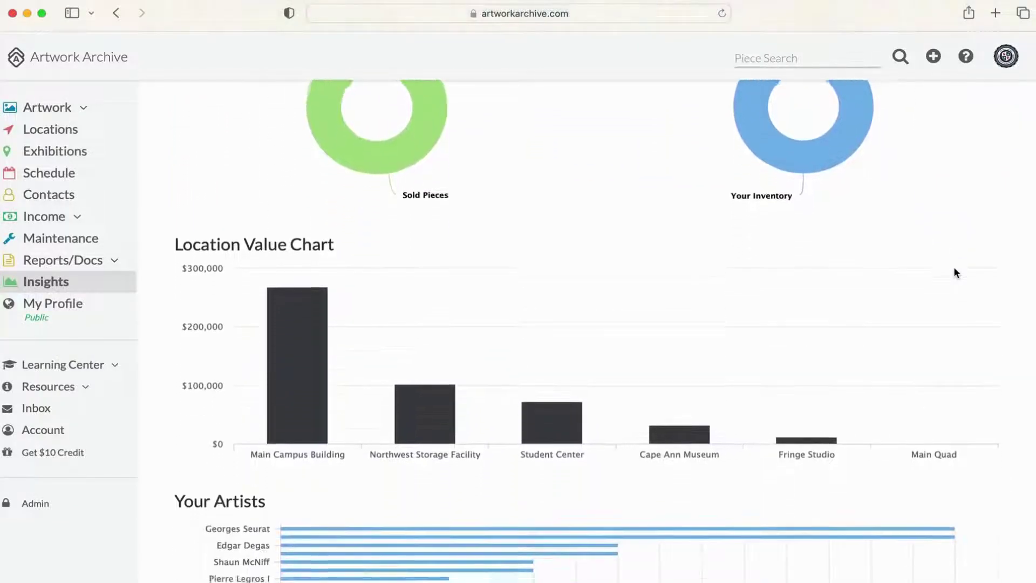
scroll(954, 269, "down", 3)
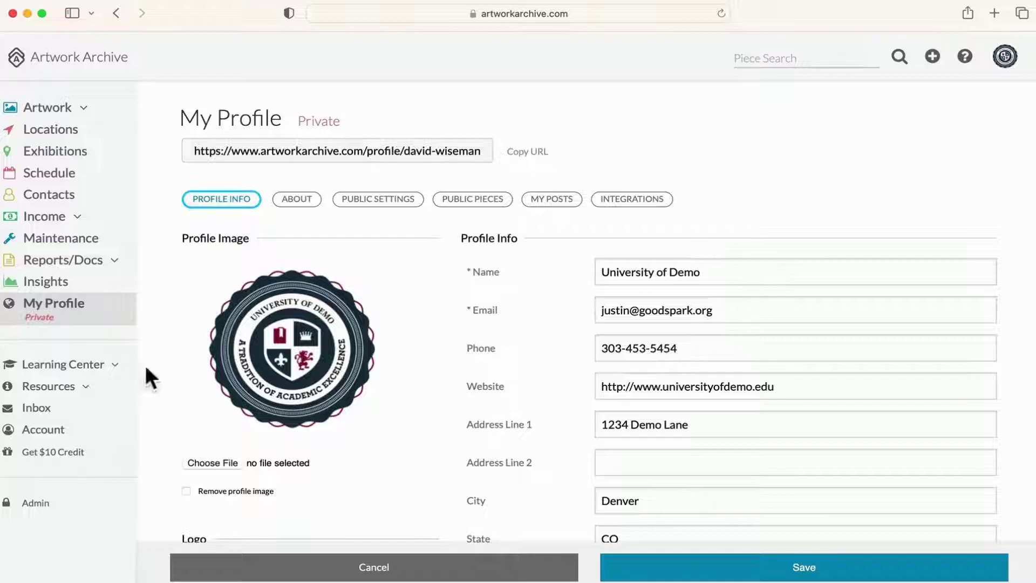
Step: In Public Settings, check 'Make my profile public'
scroll(155, 353, "down", 1)
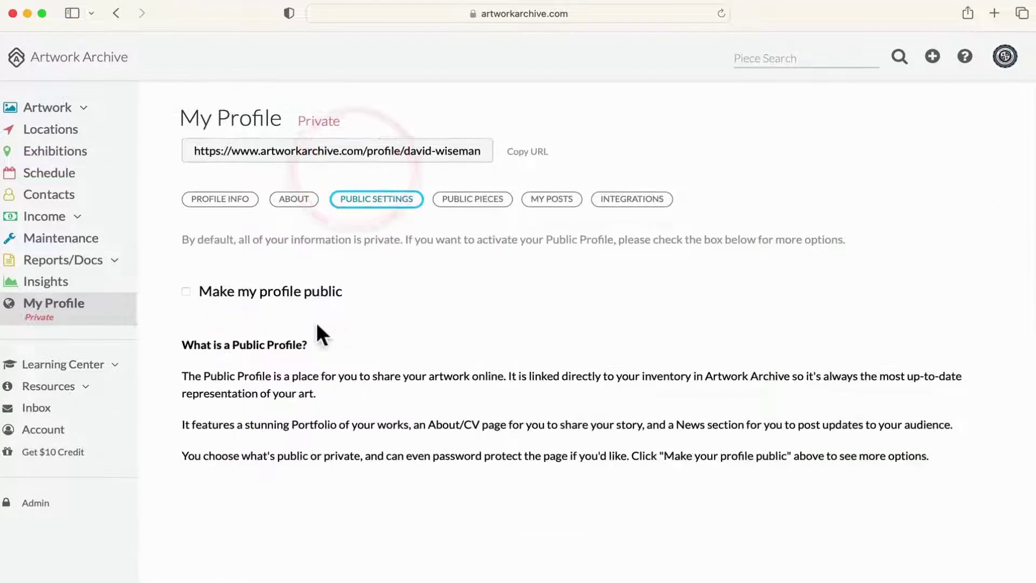
left_click(186, 292)
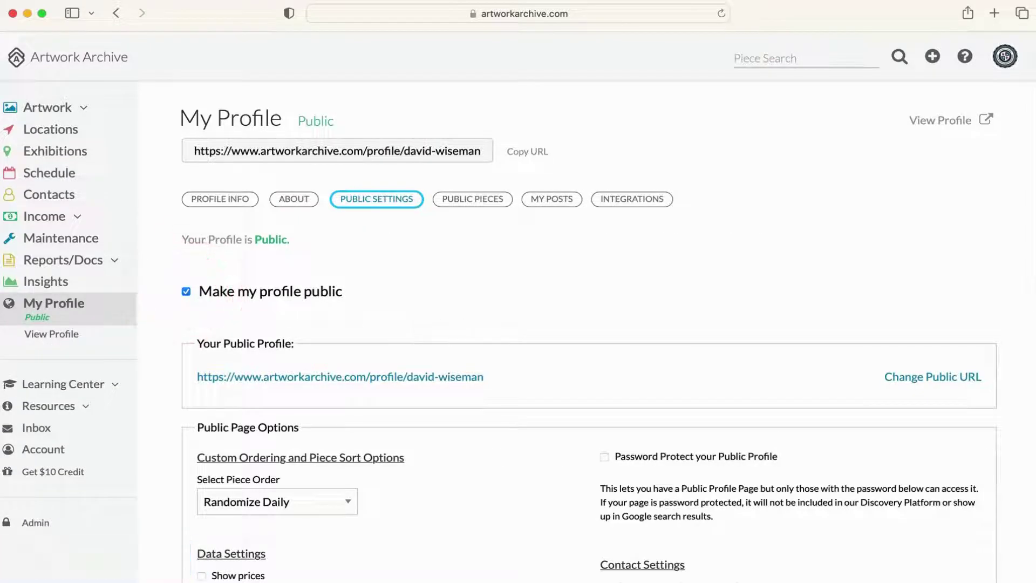
Step: Open the public profile, zoom its map into the New York and Middlebury College clusters, then close it
left_click(933, 122)
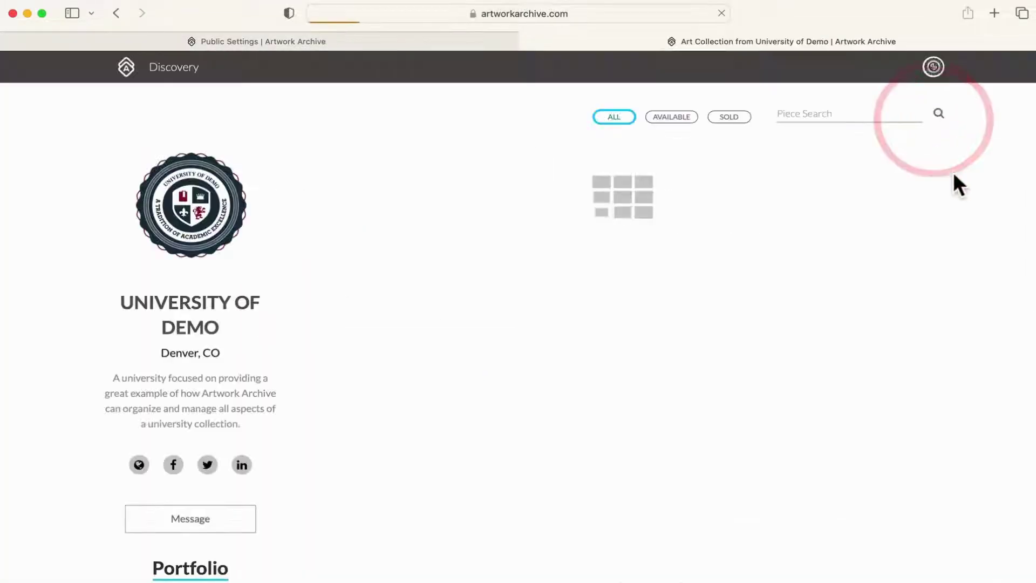
scroll(995, 255, "down", 5)
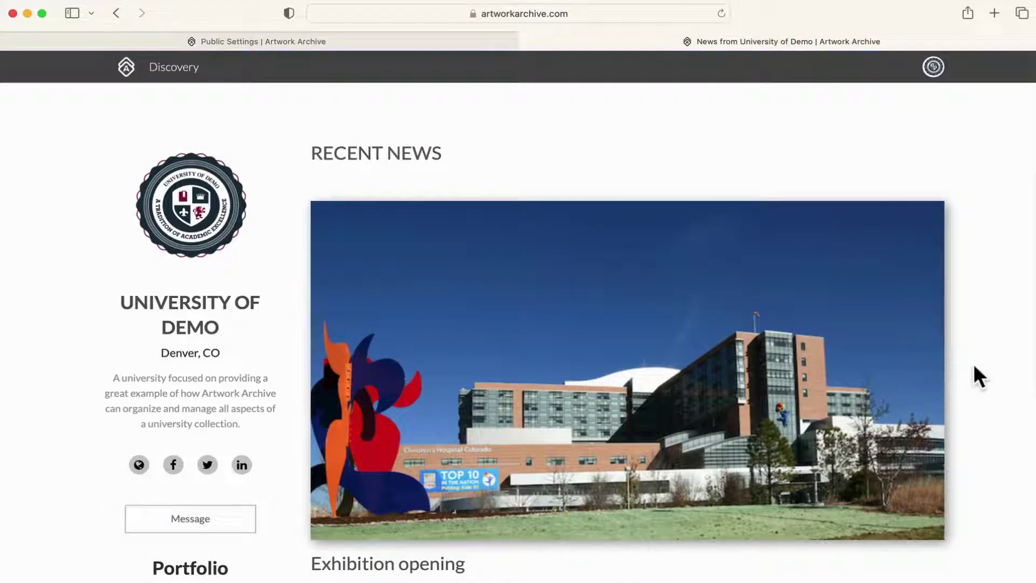
scroll(974, 367, "down", 5)
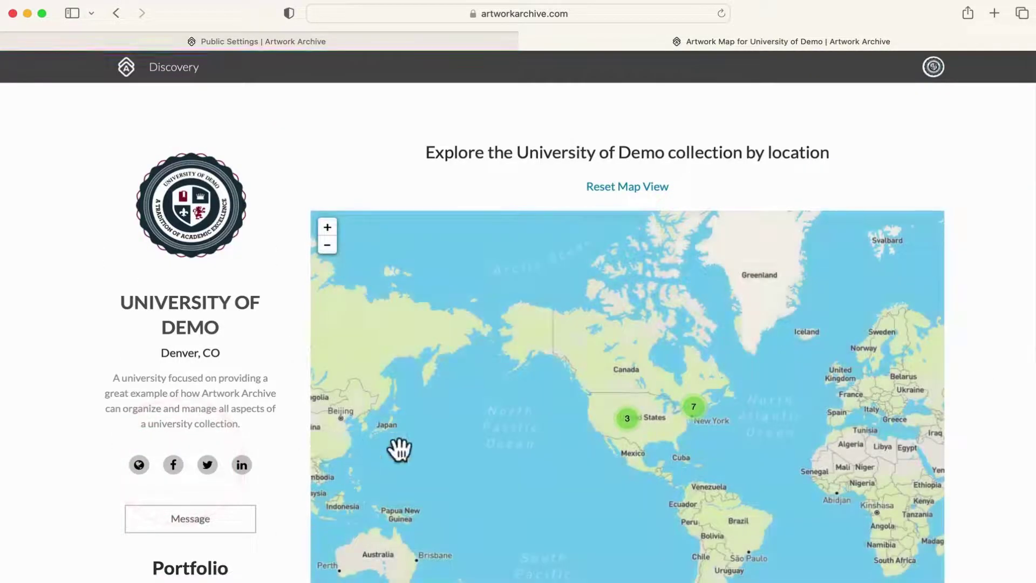
scroll(777, 428, "down", 3)
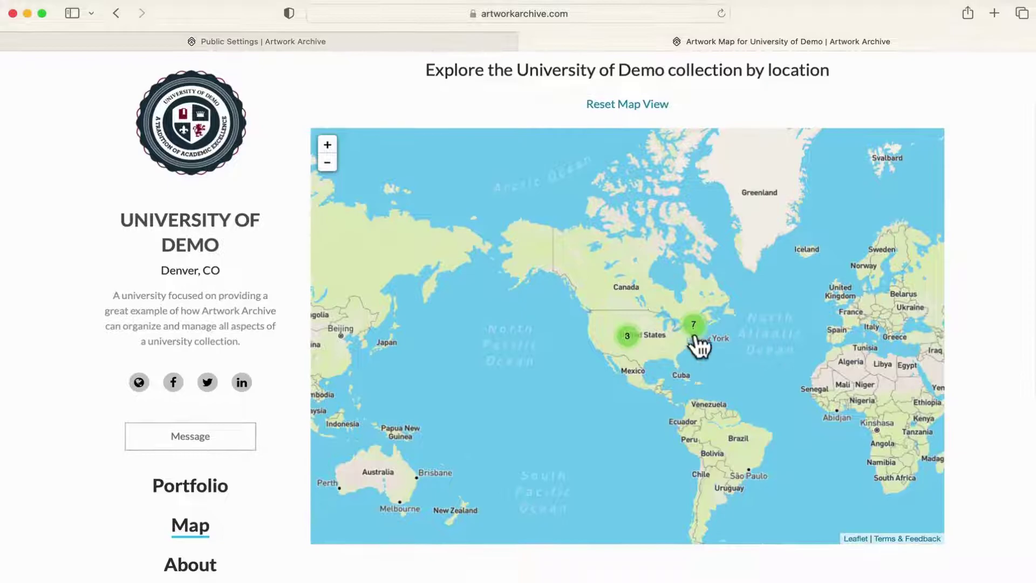
left_click(694, 326)
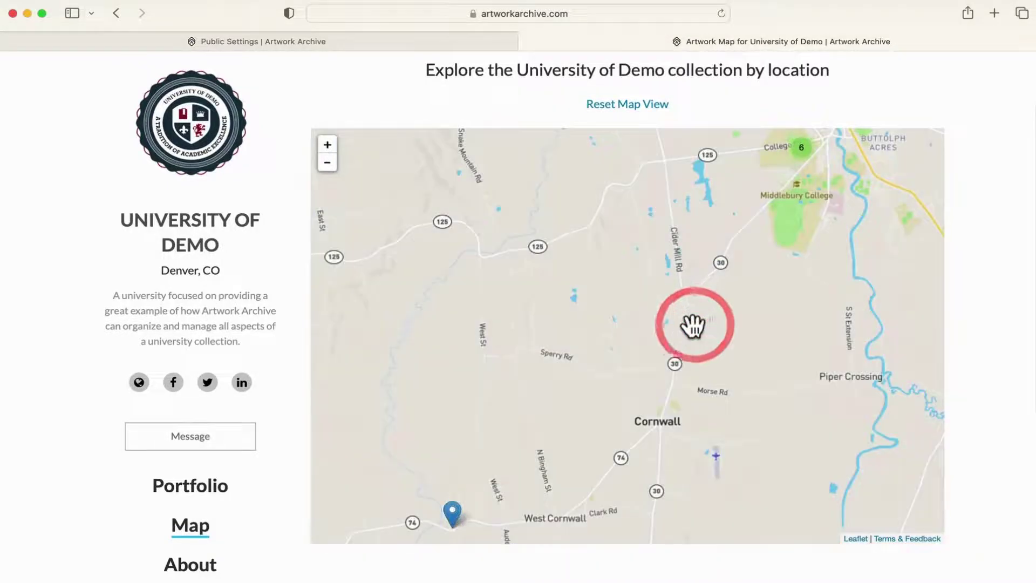
left_click(804, 156)
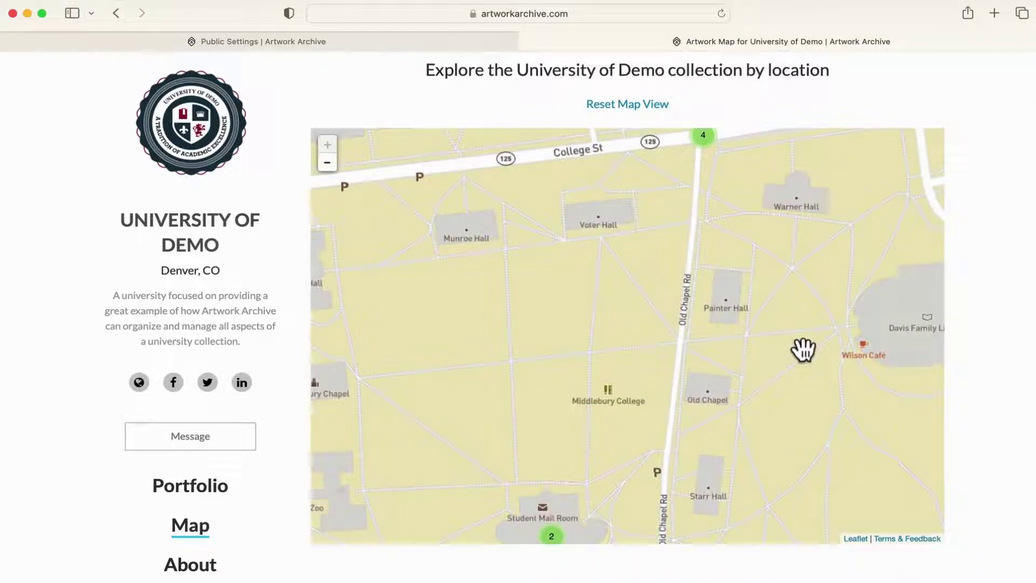
key("super+w")
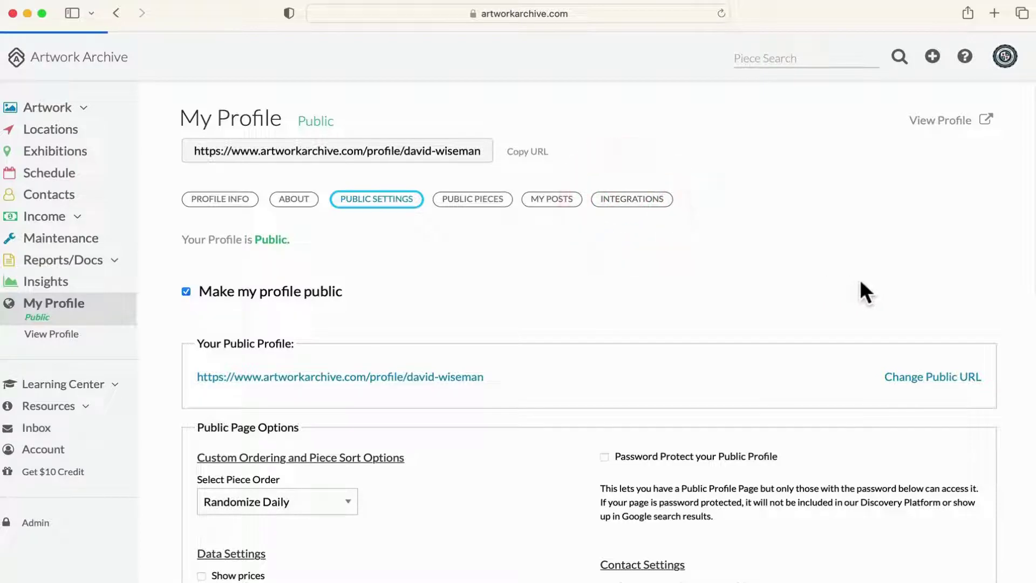
Step: Scroll down to the Integrations embed code and through the museum's embedded artwork grid
scroll(939, 303, "down", 5)
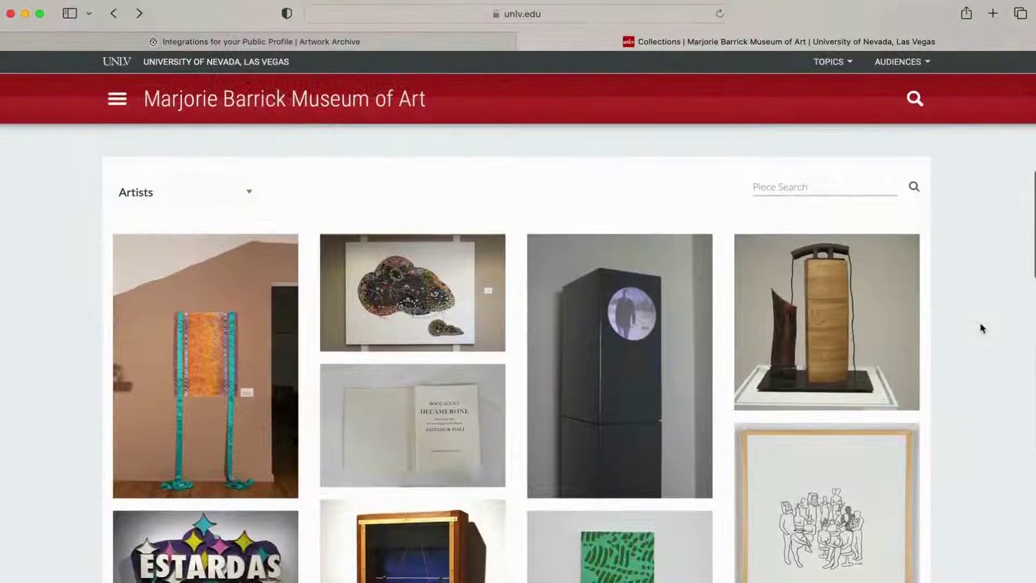
scroll(980, 322, "down", 1)
scroll(981, 324, "down", 3)
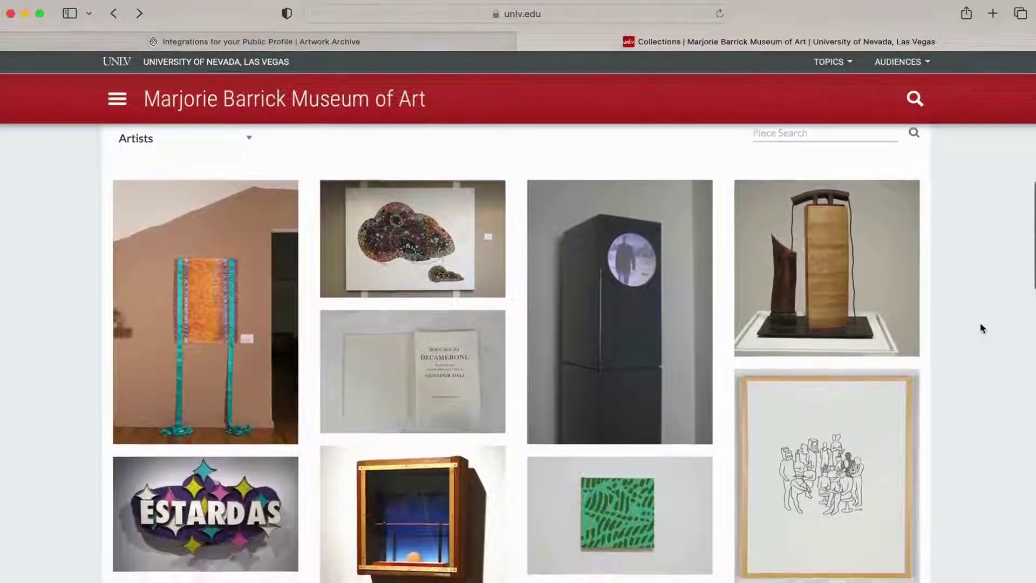
scroll(981, 327, "down", 3)
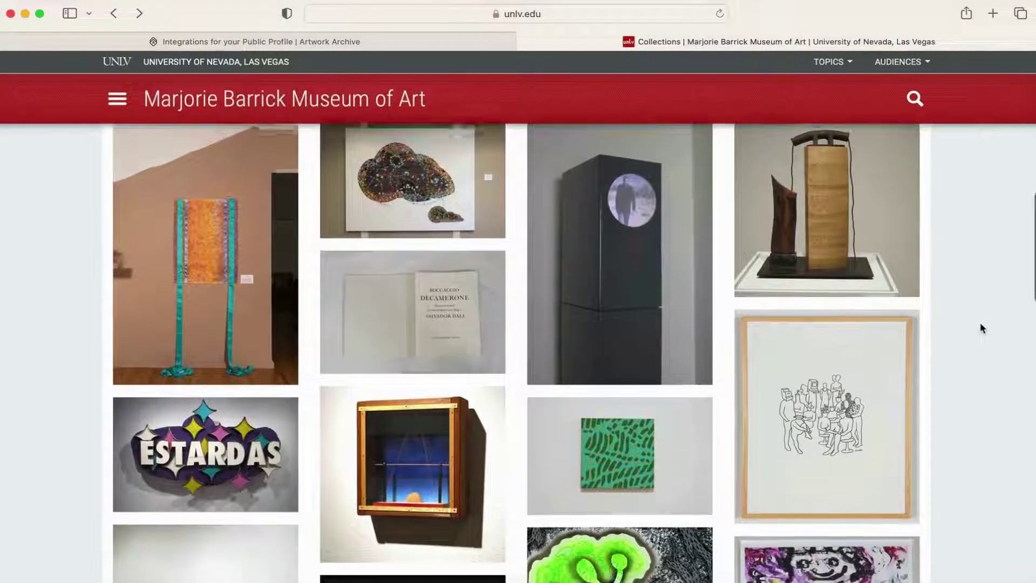
scroll(981, 327, "down", 3)
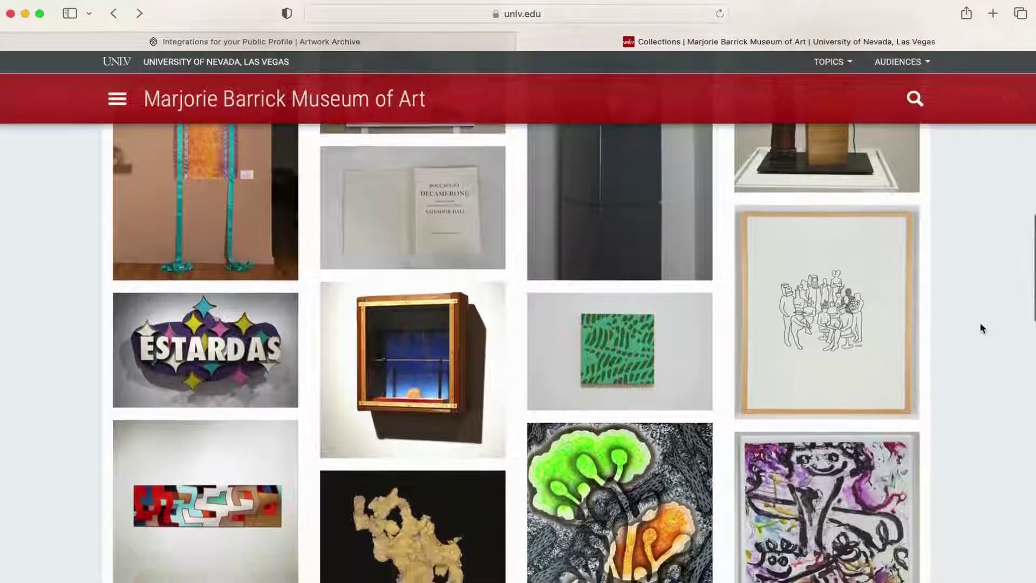